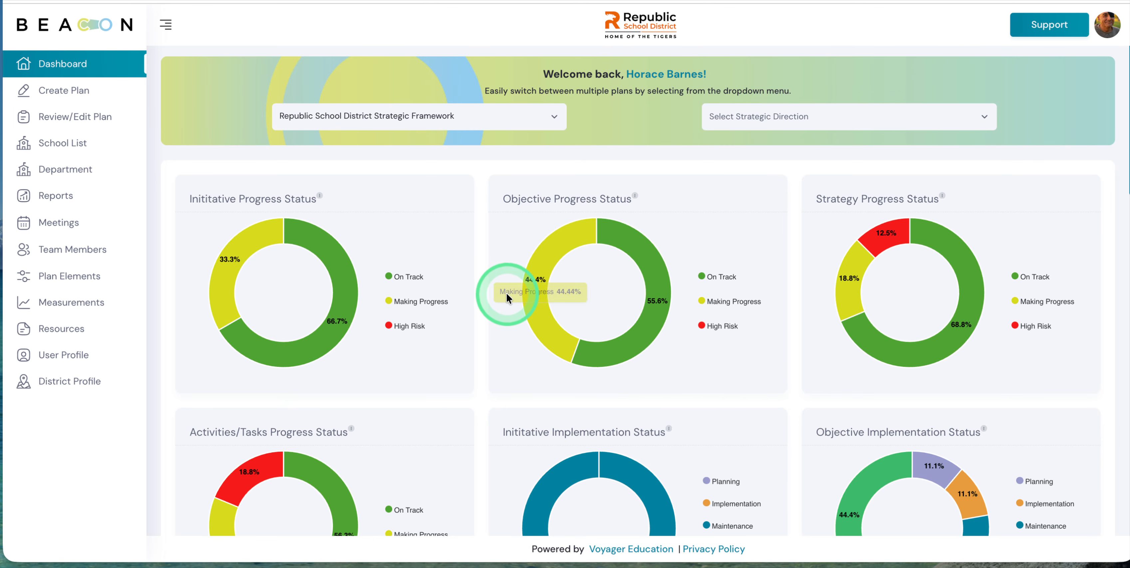
- Examine the Balanced Scorecard Progress chart on the dashboard for year 1, including its Below, Approaching and At or Above segments
{"action": "scroll", "coordinate": [489, 334], "scroll_direction": "down", "scroll_amount": 10}
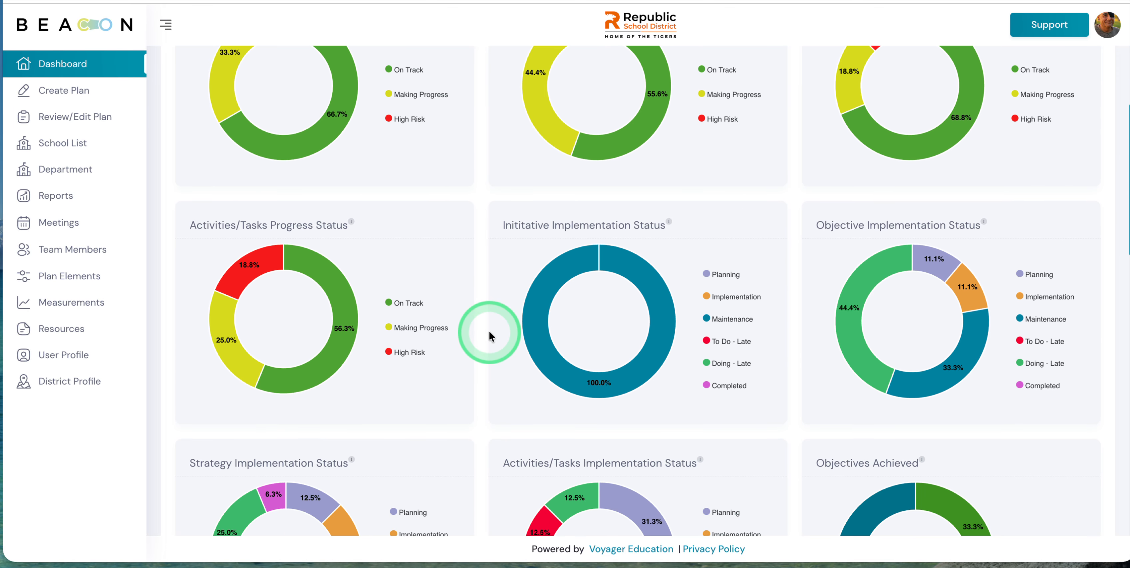
{"action": "scroll", "coordinate": [489, 331], "scroll_direction": "down", "scroll_amount": 6}
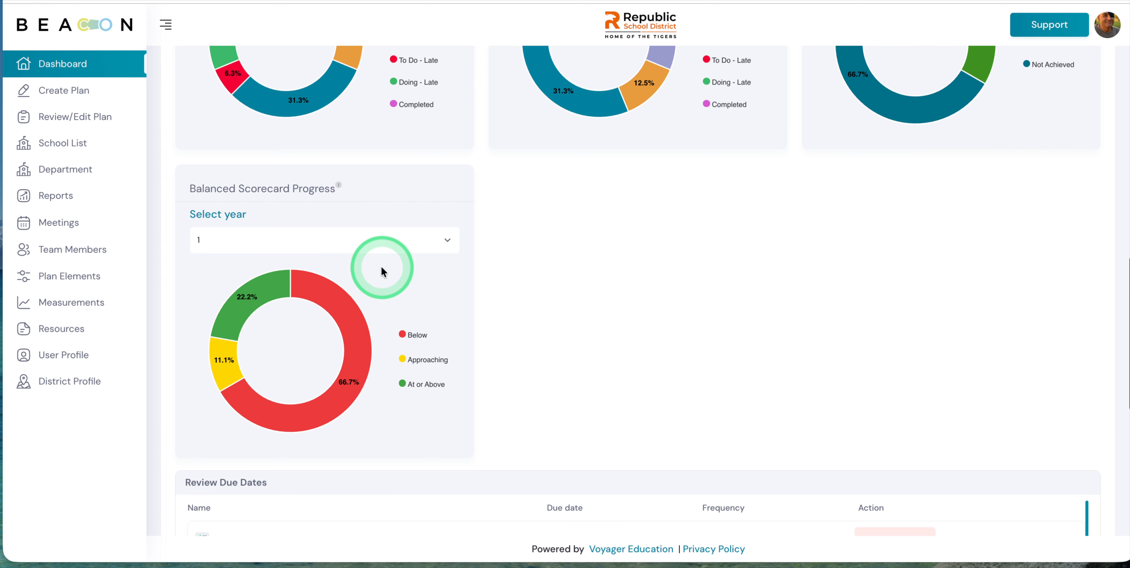
{"action": "left_click", "coordinate": [446, 240]}
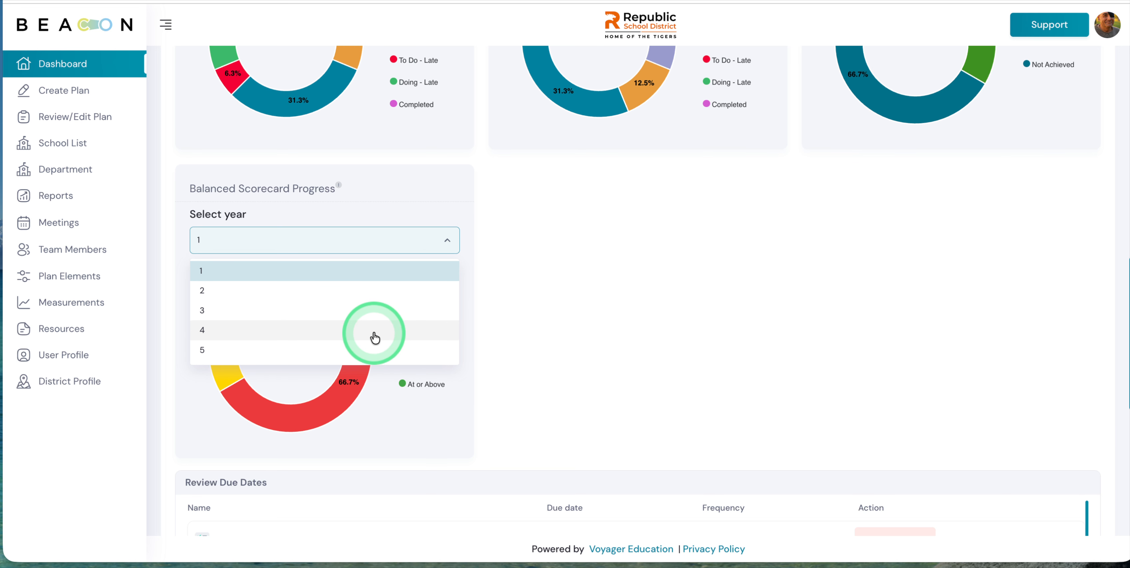
{"action": "left_click", "coordinate": [387, 268]}
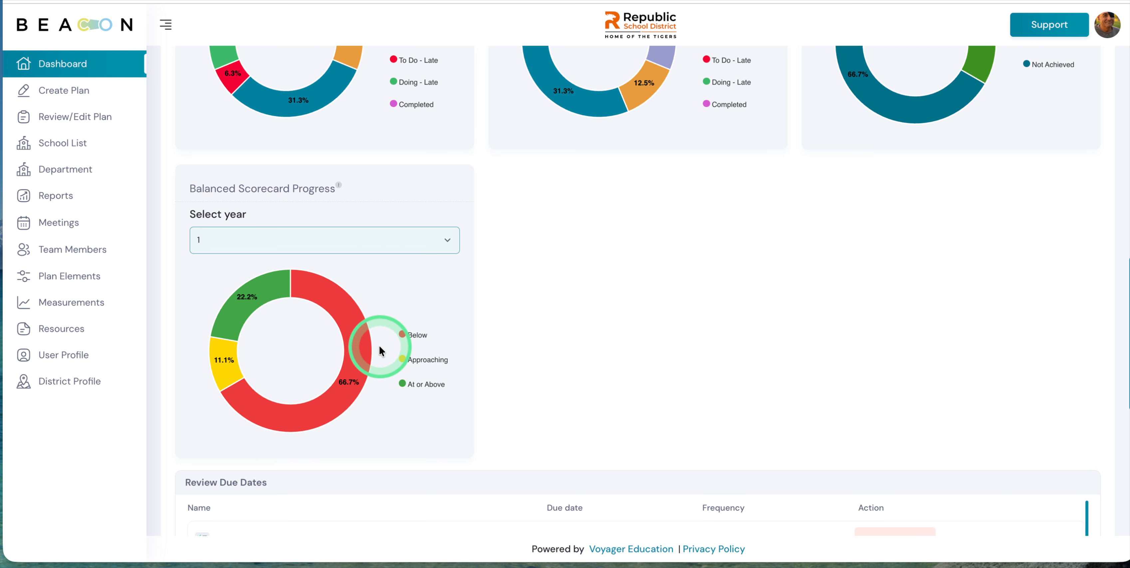
{"action": "mouse_move", "coordinate": [362, 380]}
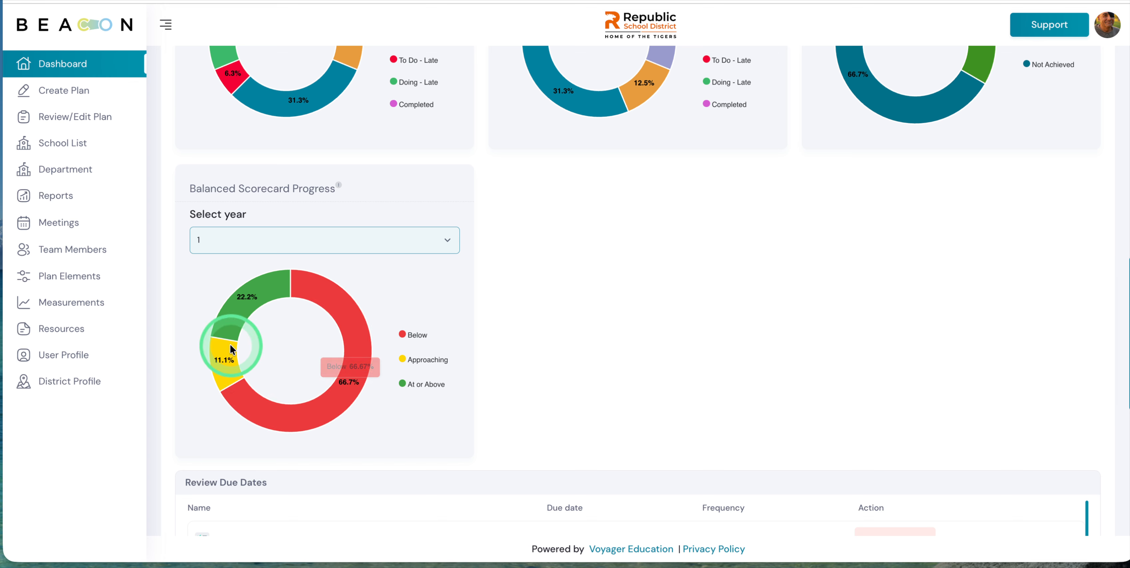
{"action": "mouse_move", "coordinate": [224, 360]}
{"action": "mouse_move", "coordinate": [242, 313]}
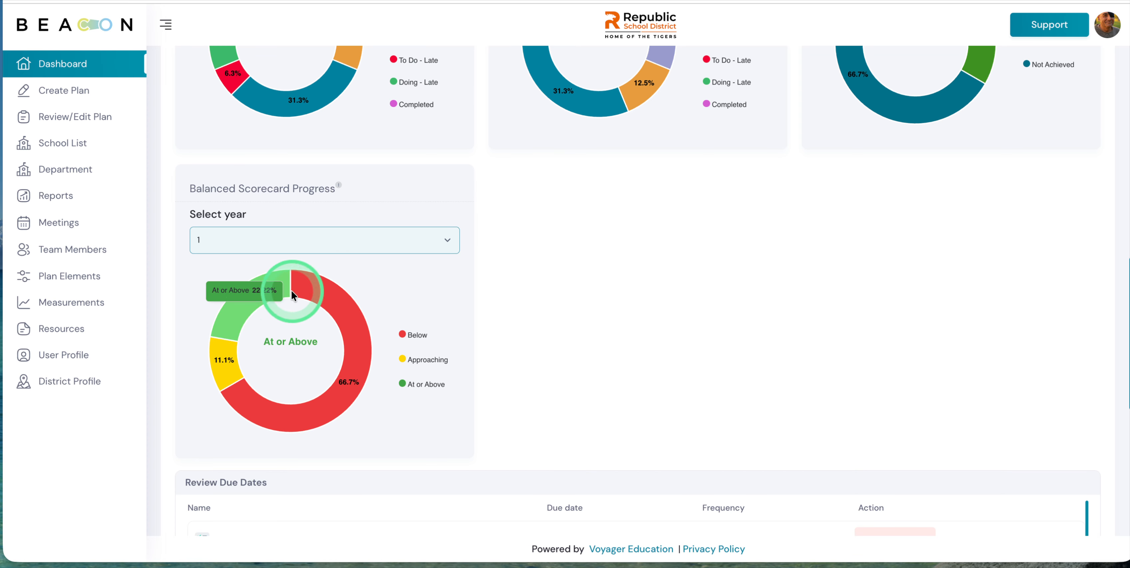
- Compare the Balanced Scorecard Progress chart for years 2, 3 and 5
{"action": "left_click", "coordinate": [447, 244]}
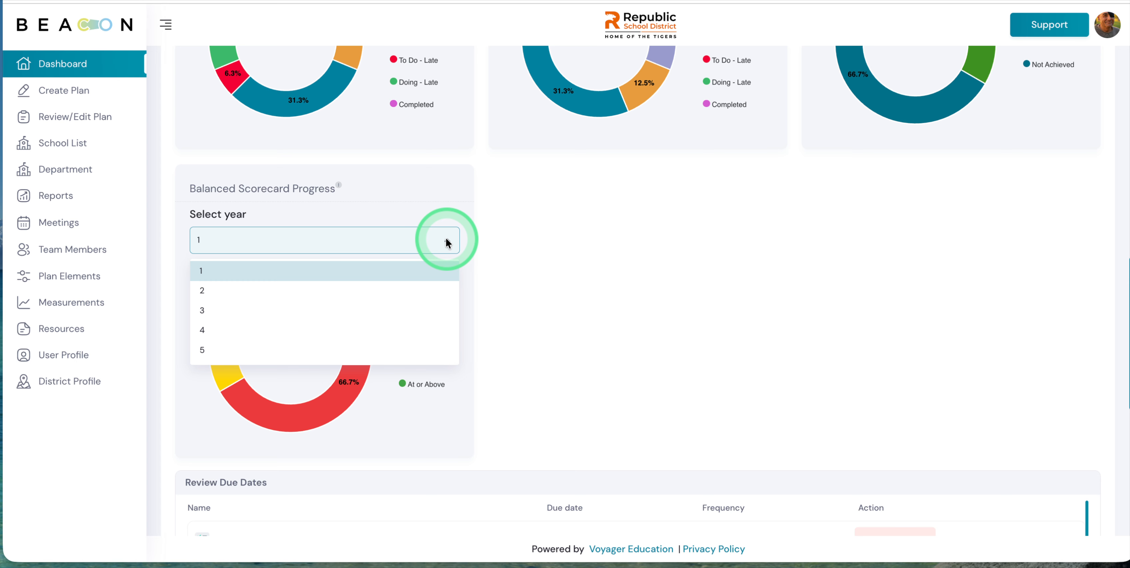
{"action": "left_click", "coordinate": [263, 290]}
{"action": "left_click", "coordinate": [427, 249]}
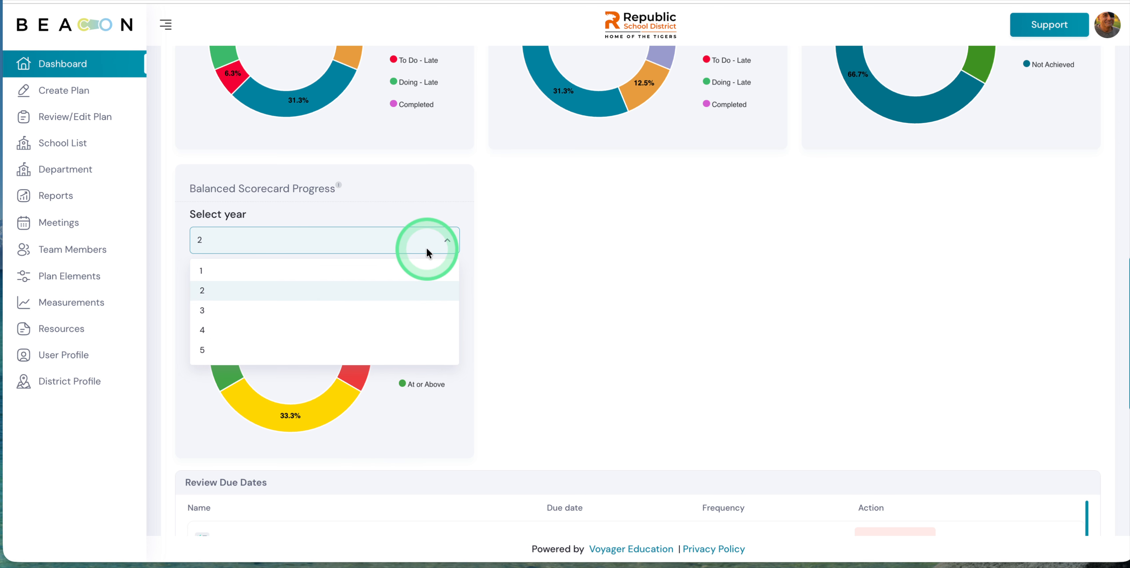
{"action": "left_click", "coordinate": [307, 312]}
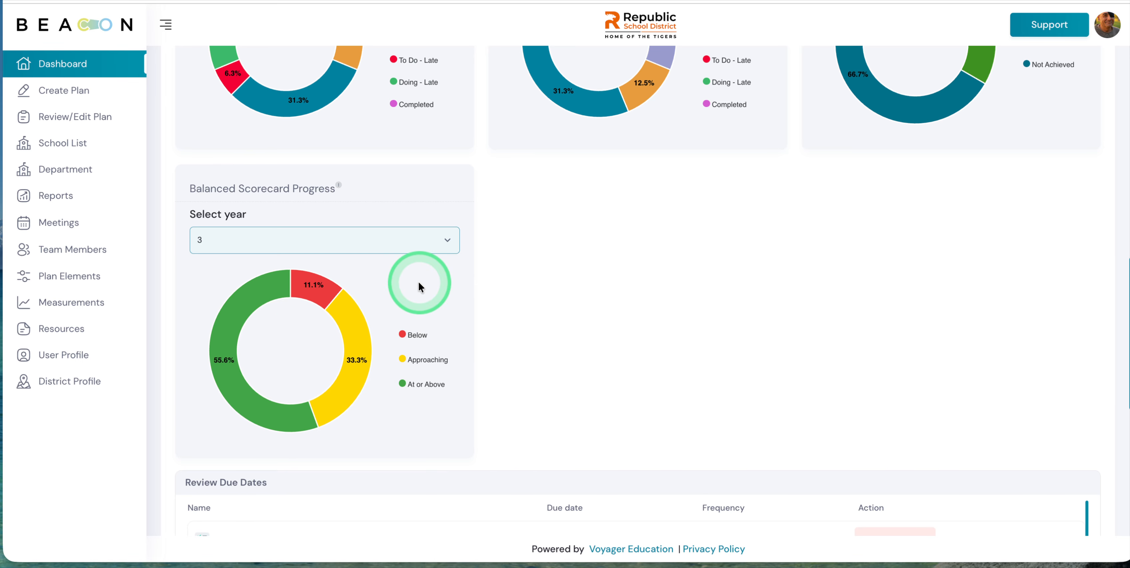
{"action": "left_click", "coordinate": [440, 244]}
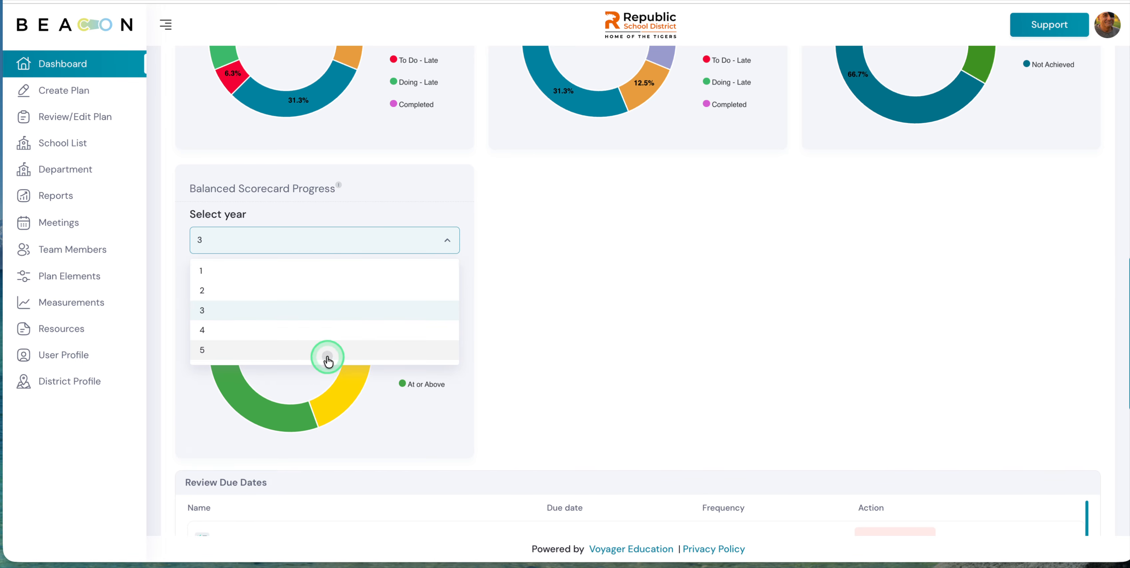
{"action": "left_click", "coordinate": [329, 349]}
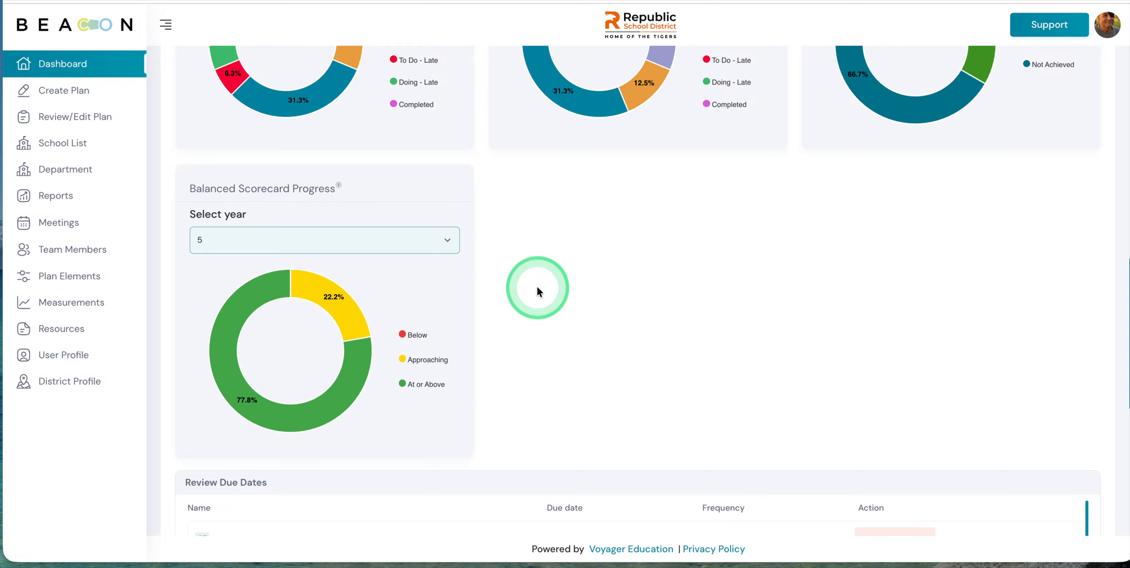
- Try marking the Special Education Services measure in Measurements as a balanced scorecard measure, and discard the edit
{"action": "left_click", "coordinate": [73, 303]}
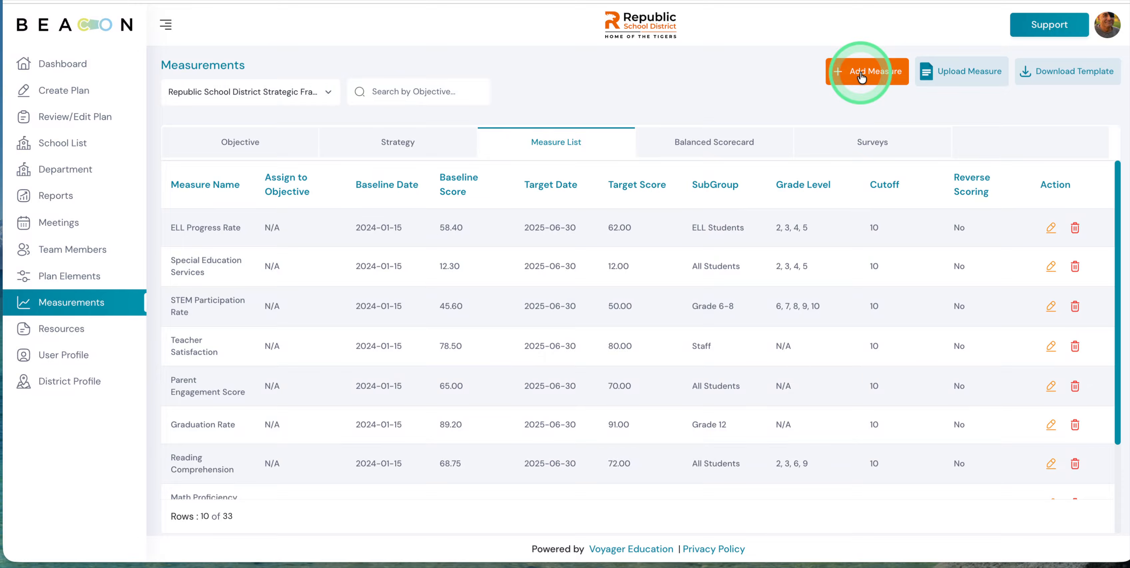
{"action": "left_click", "coordinate": [1052, 268]}
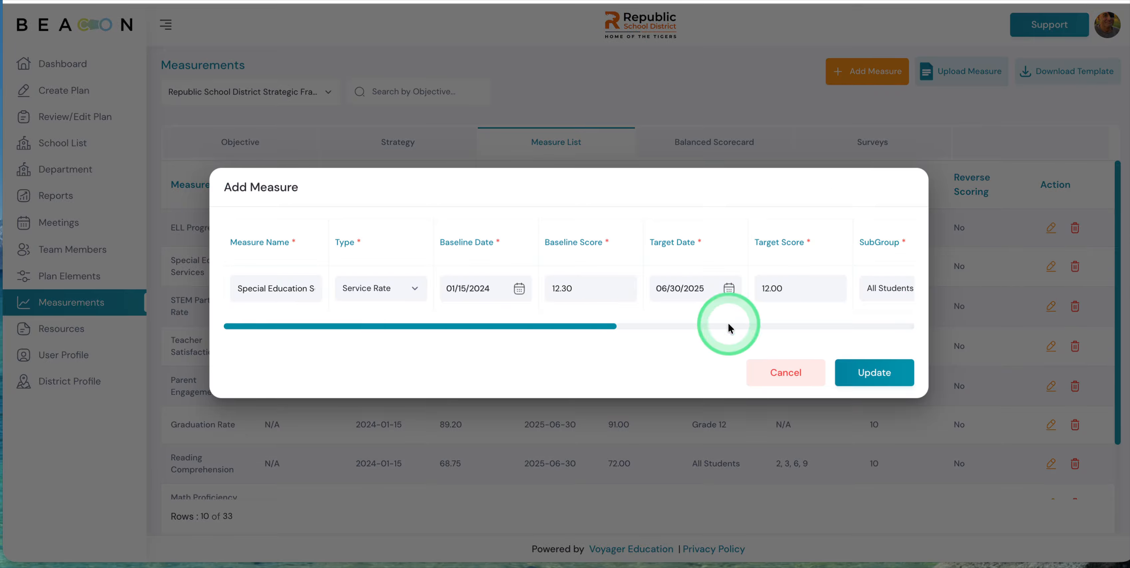
{"action": "left_click_drag", "start_coordinate": [608, 327], "coordinate": [901, 331]}
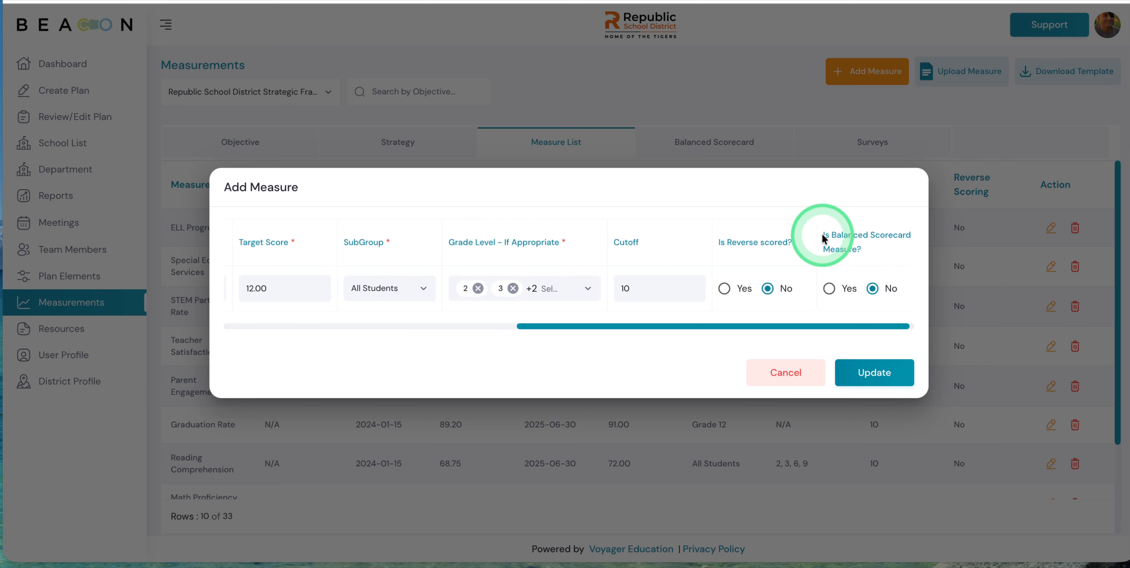
{"action": "left_click_drag", "start_coordinate": [822, 238], "coordinate": [865, 248]}
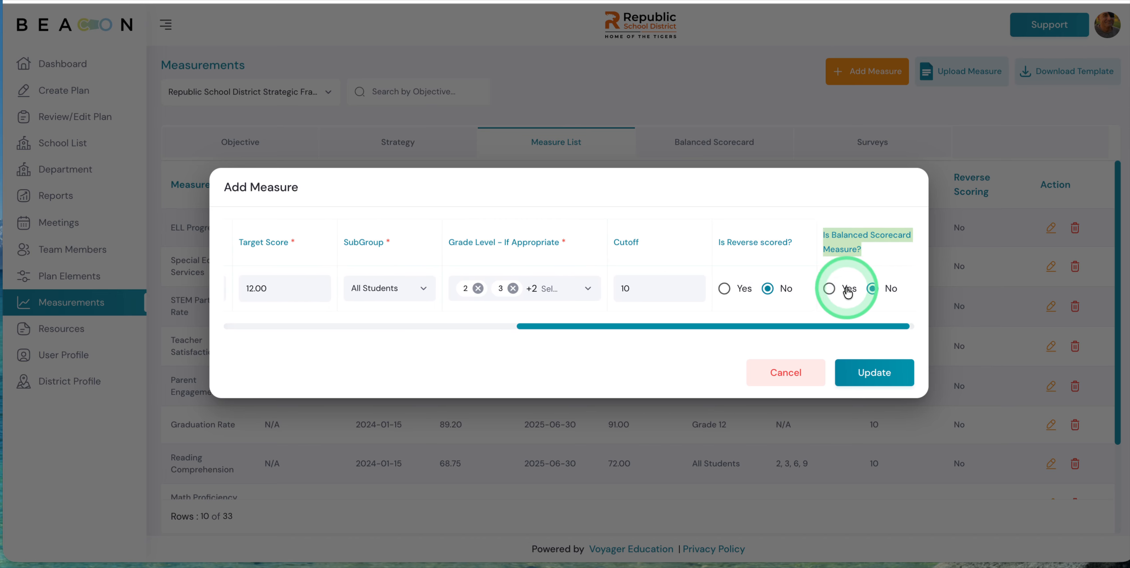
{"action": "left_click", "coordinate": [829, 290]}
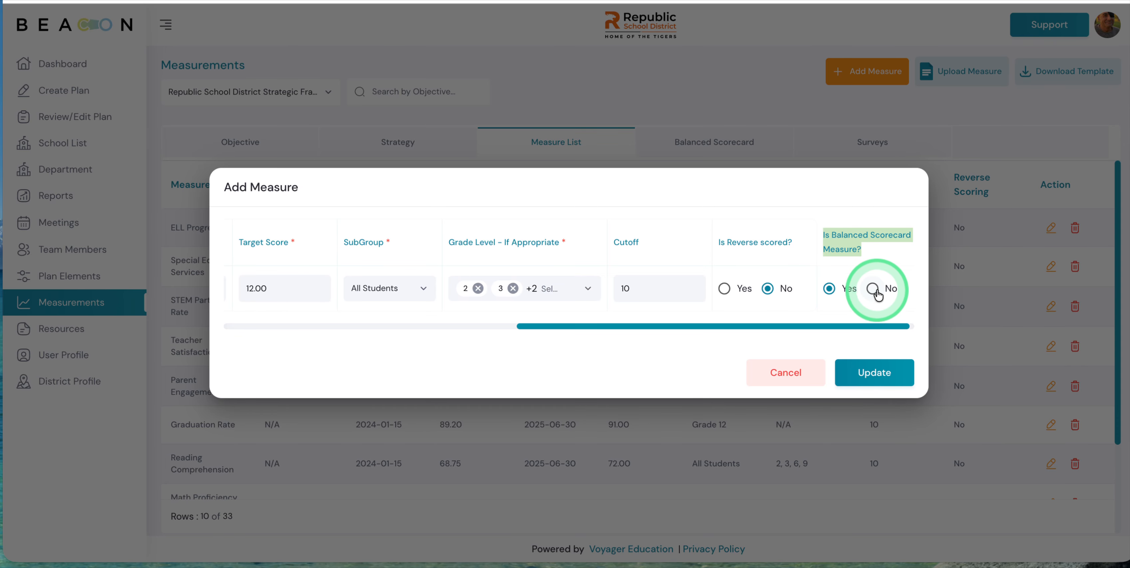
{"action": "left_click", "coordinate": [804, 368]}
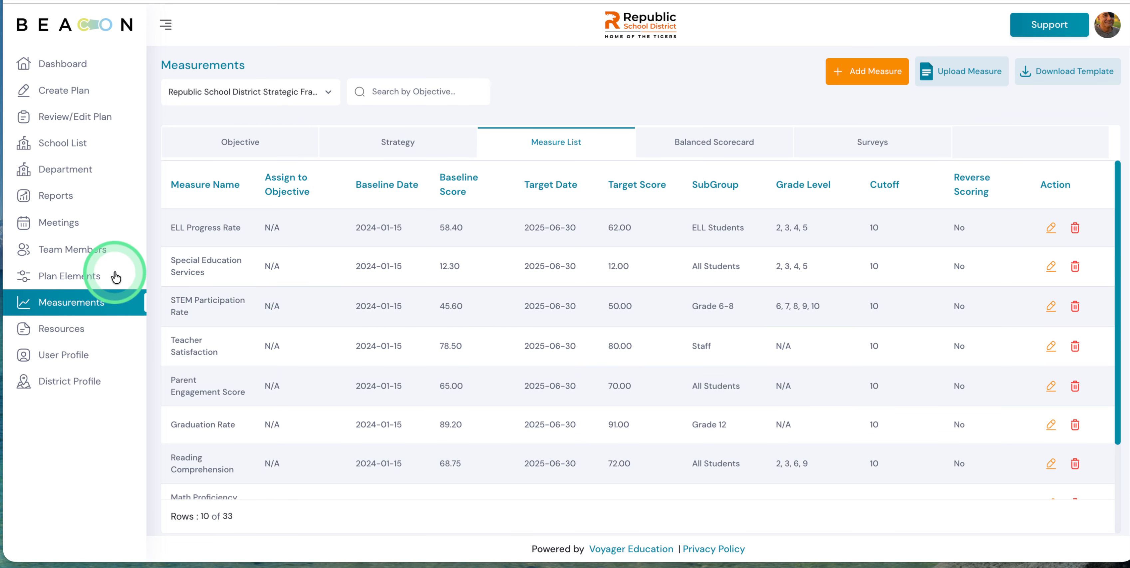
- Find the objective "Increase student attendance from 88% to 98%" among the plan elements and open it for editing
{"action": "left_click", "coordinate": [77, 280]}
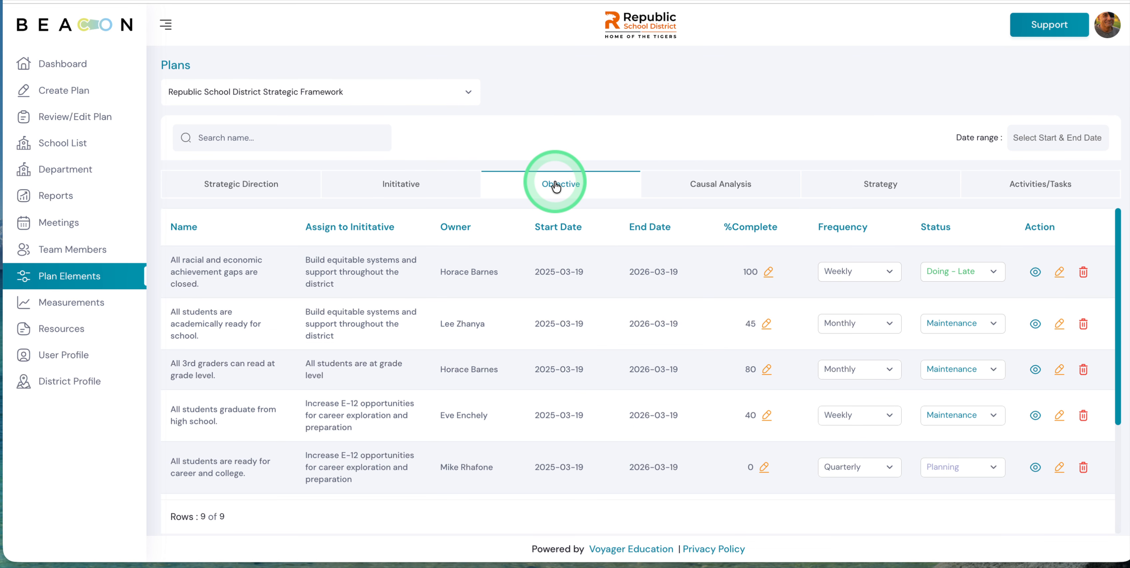
{"action": "scroll", "coordinate": [529, 312], "scroll_direction": "down", "scroll_amount": 3}
{"action": "scroll", "coordinate": [531, 318], "scroll_direction": "down", "scroll_amount": 1}
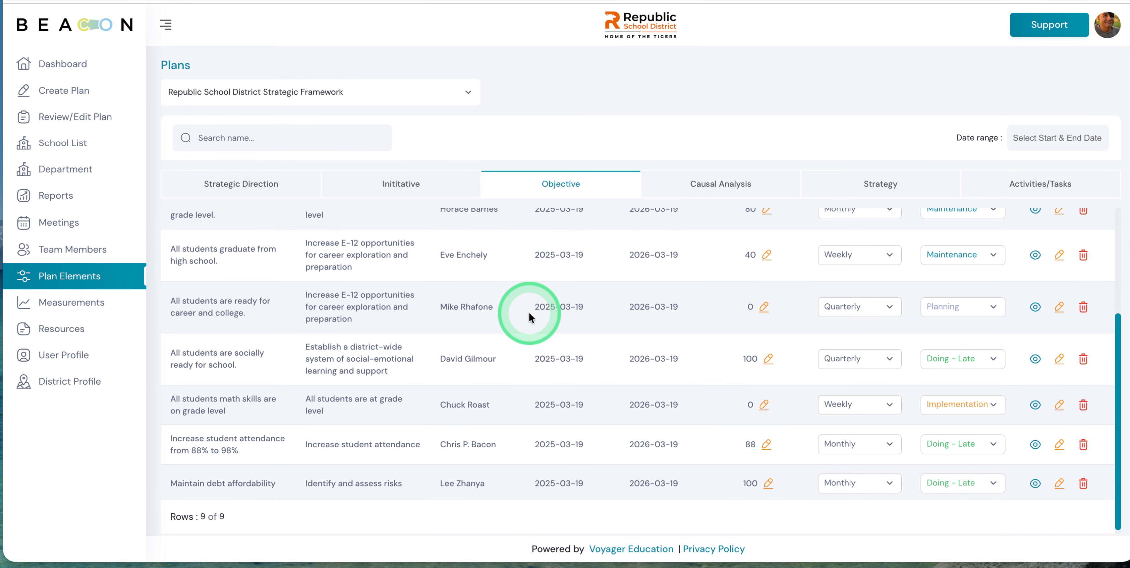
{"action": "left_click_drag", "start_coordinate": [176, 436], "coordinate": [249, 448]}
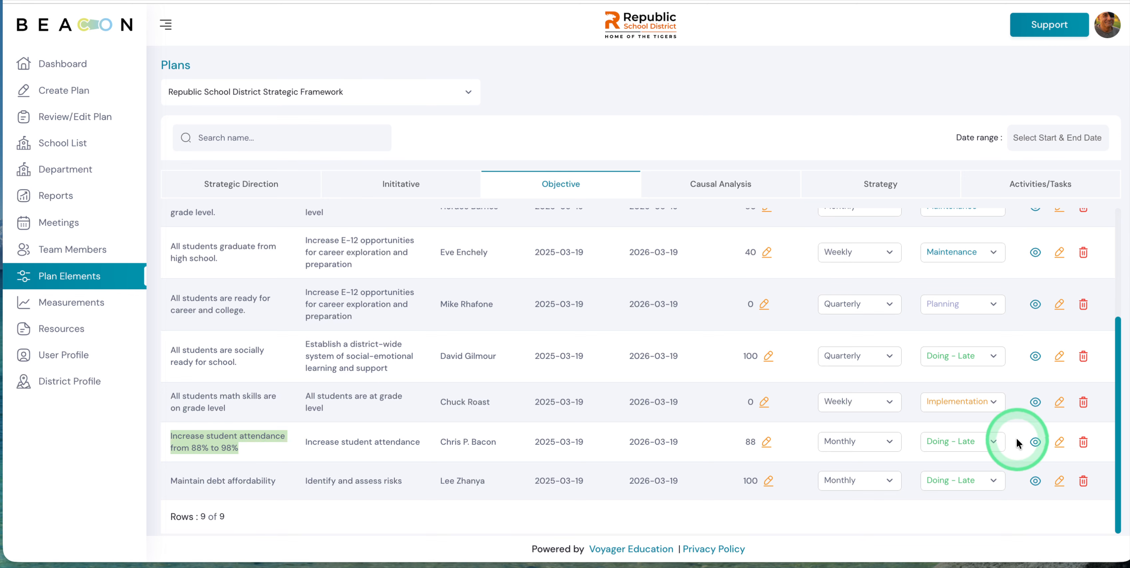
{"action": "left_click", "coordinate": [1060, 445]}
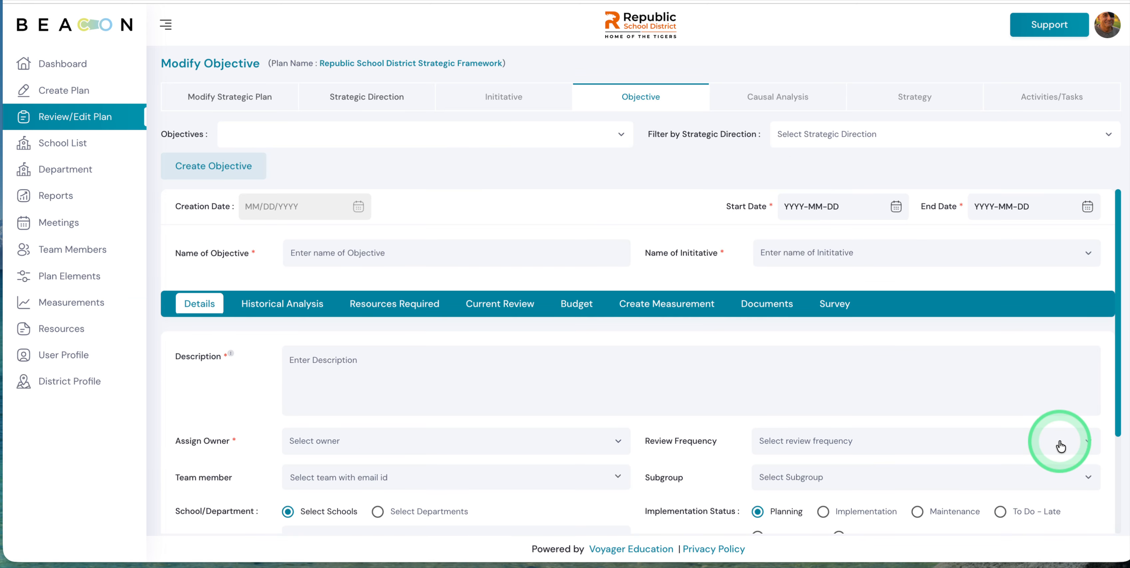
- Start a new measure for the attendance objective, named "Chronic Absentism" with the type Attendance Rate
{"action": "scroll", "coordinate": [688, 441], "scroll_direction": "down", "scroll_amount": 3}
{"action": "scroll", "coordinate": [688, 441], "scroll_direction": "up", "scroll_amount": 1}
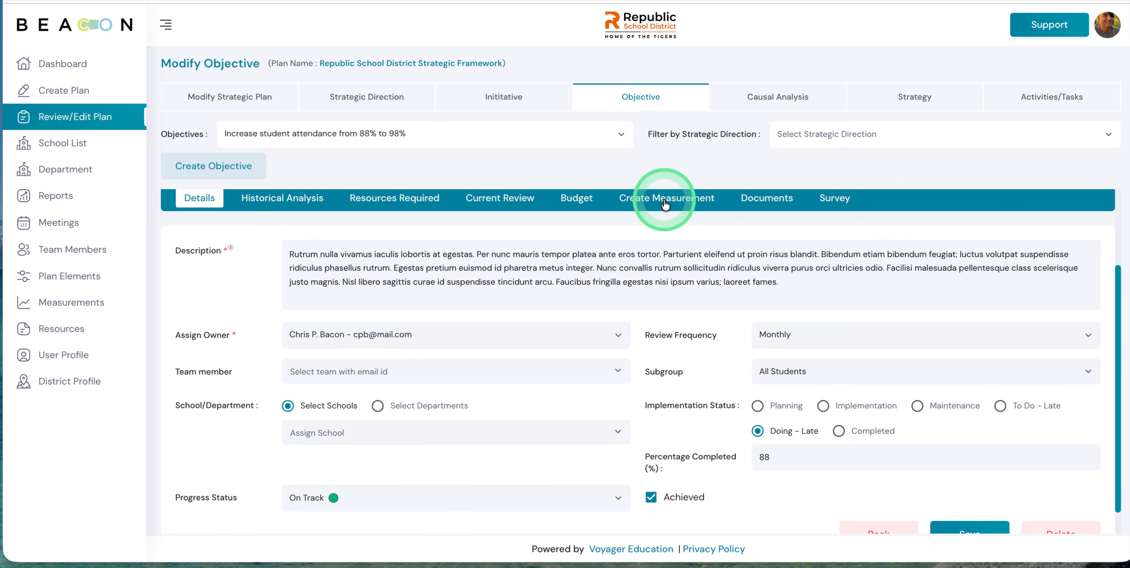
{"action": "left_click", "coordinate": [666, 203]}
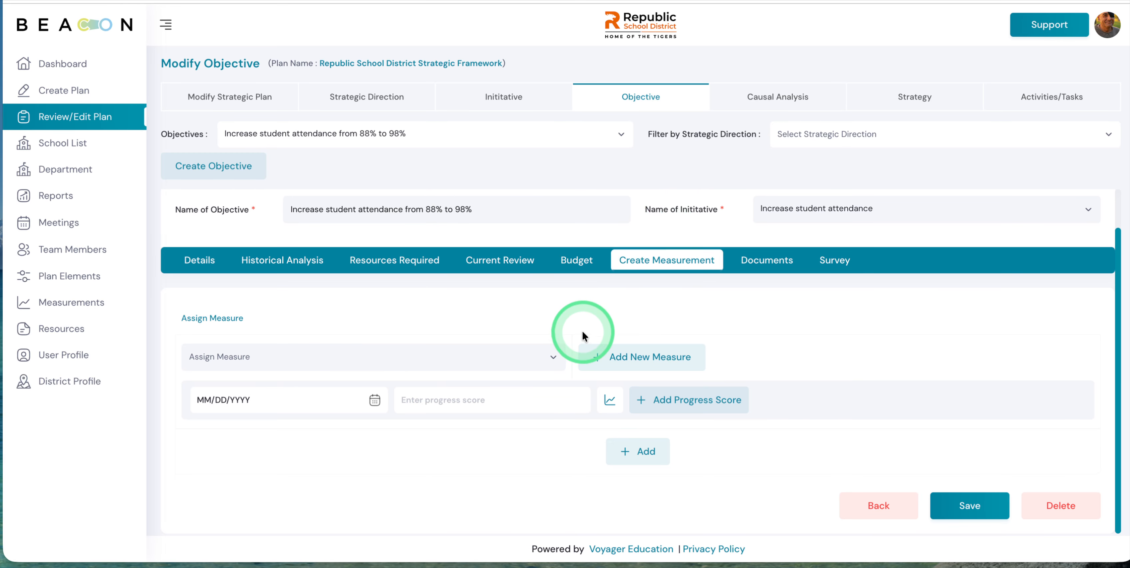
{"action": "left_click", "coordinate": [634, 357]}
{"action": "left_click", "coordinate": [288, 288]}
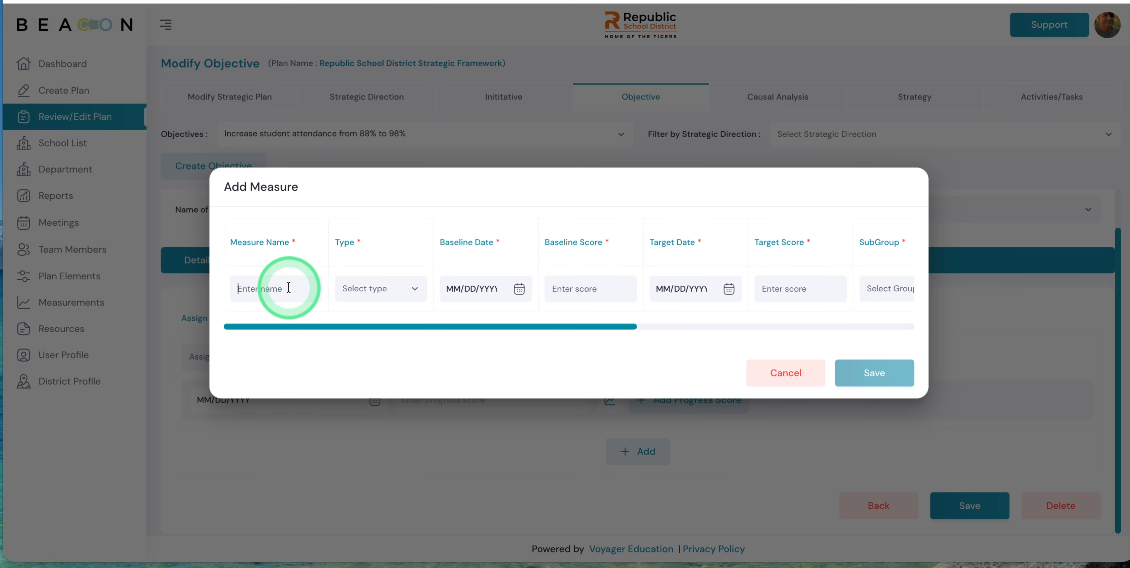
{"action": "type", "text": "Chronic Absentism"}
{"action": "left_click", "coordinate": [357, 292]}
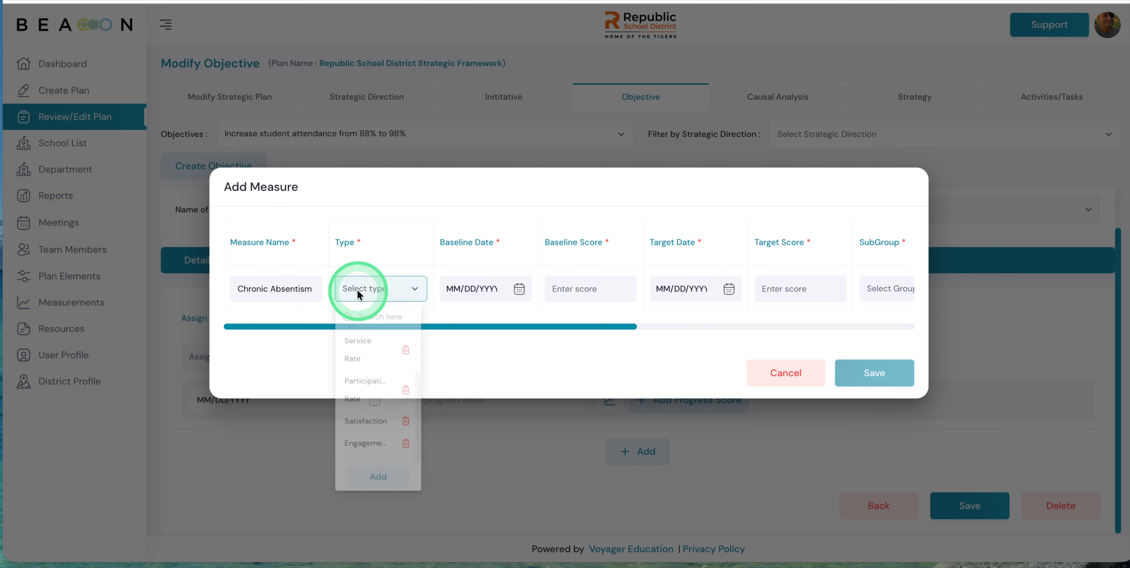
{"action": "scroll", "coordinate": [366, 393], "scroll_direction": "down", "scroll_amount": 3}
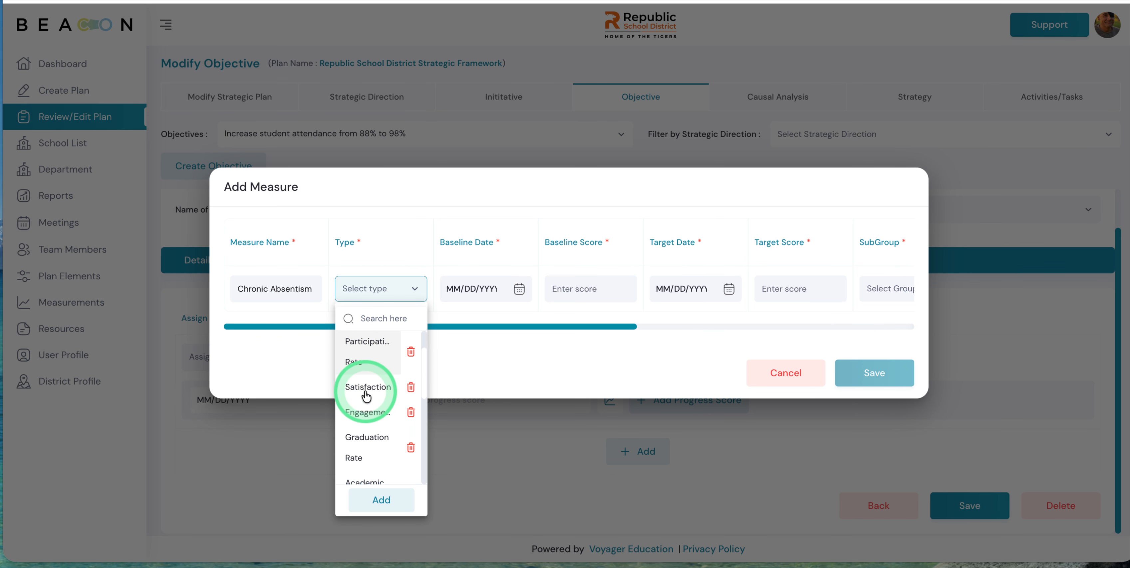
{"action": "scroll", "coordinate": [366, 397], "scroll_direction": "down", "scroll_amount": 2}
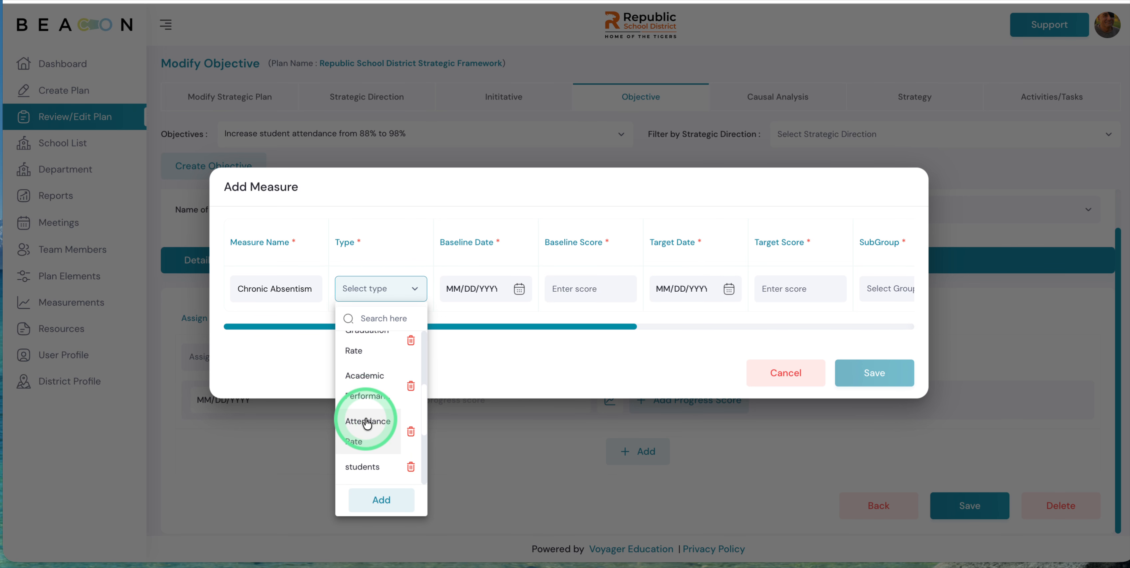
{"action": "left_click", "coordinate": [367, 423]}
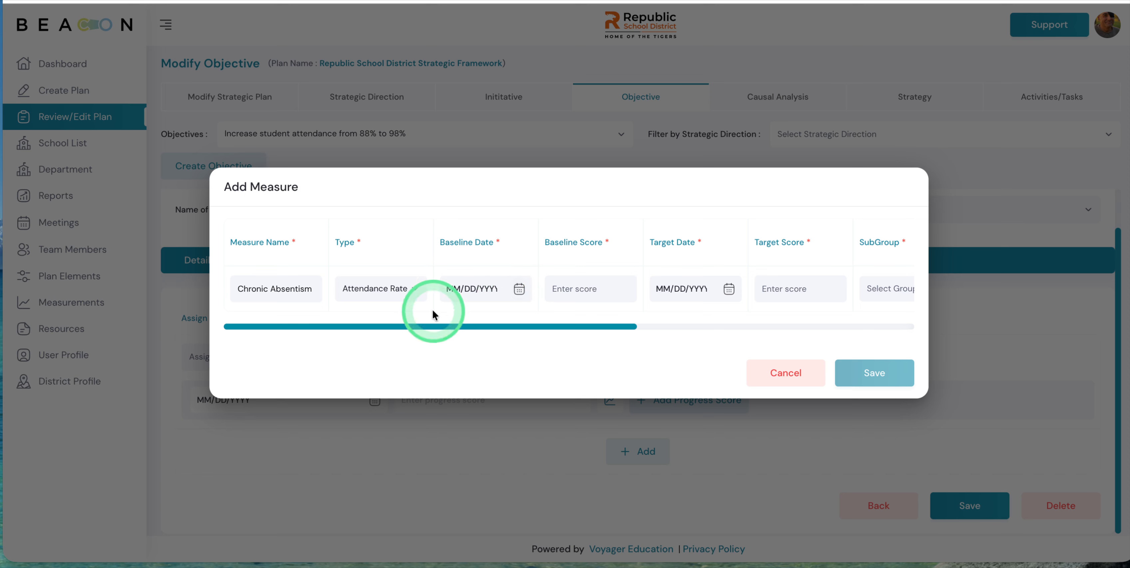
{"action": "left_click", "coordinate": [399, 297]}
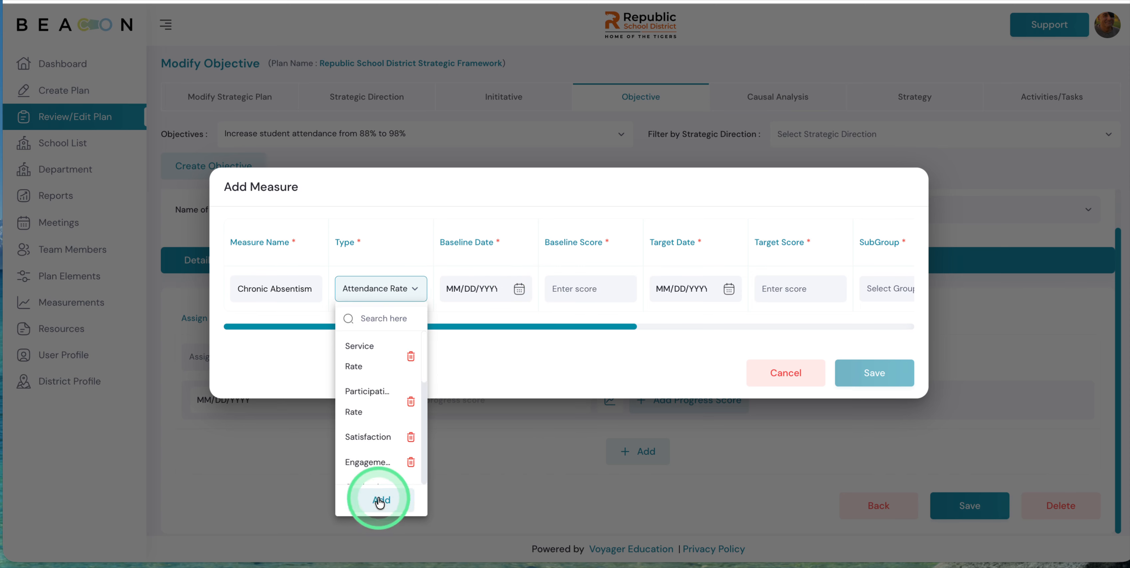
{"action": "left_click", "coordinate": [497, 355]}
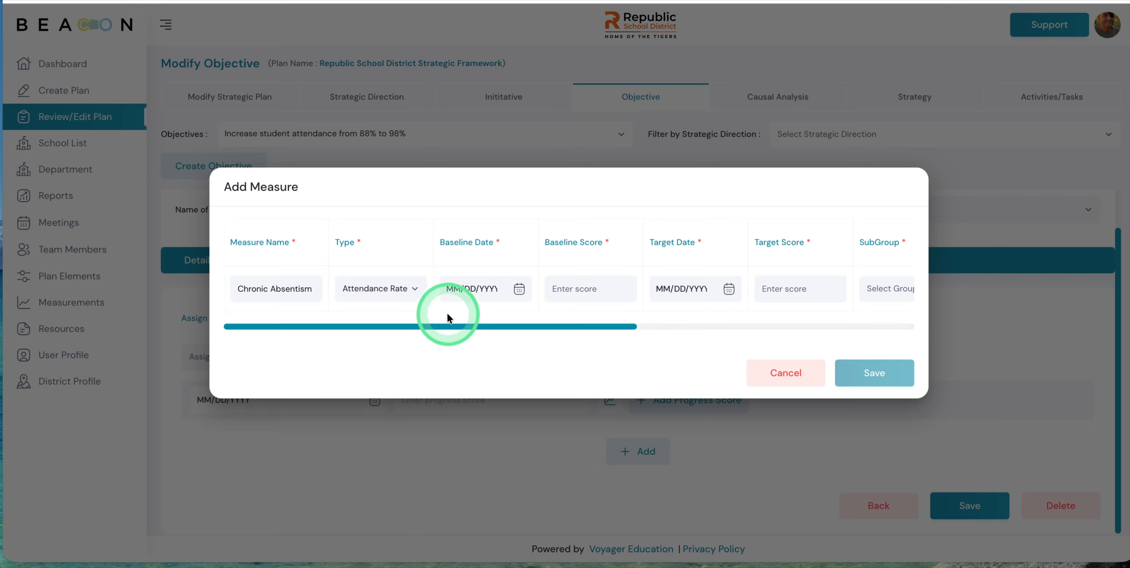
{"action": "left_click", "coordinate": [360, 239]}
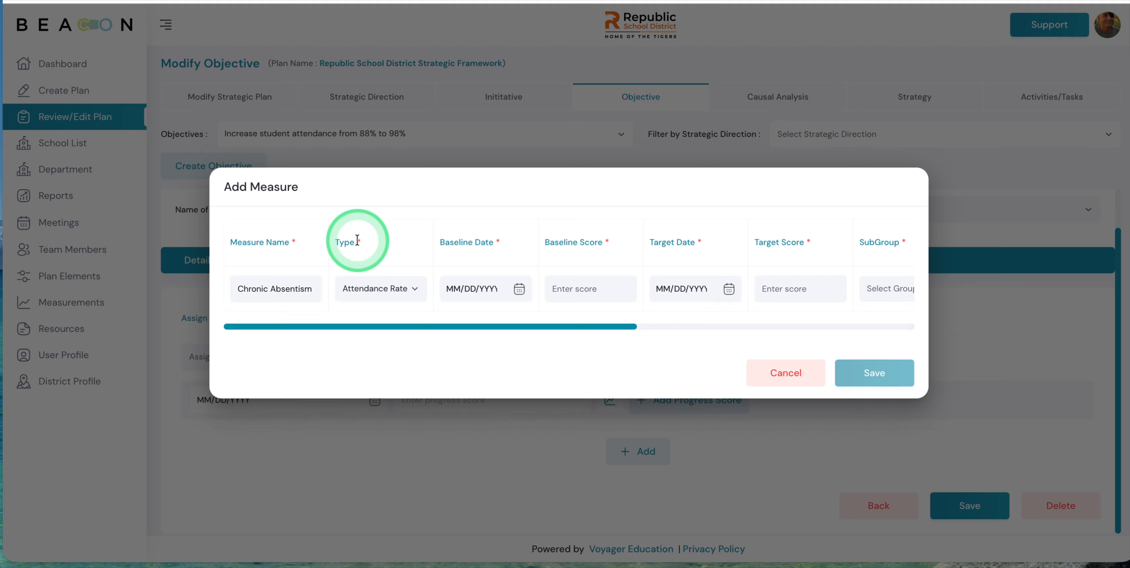
- Set the new measure's baseline date to 03/21/2026 and its baseline score to 88
{"action": "left_click", "coordinate": [525, 290]}
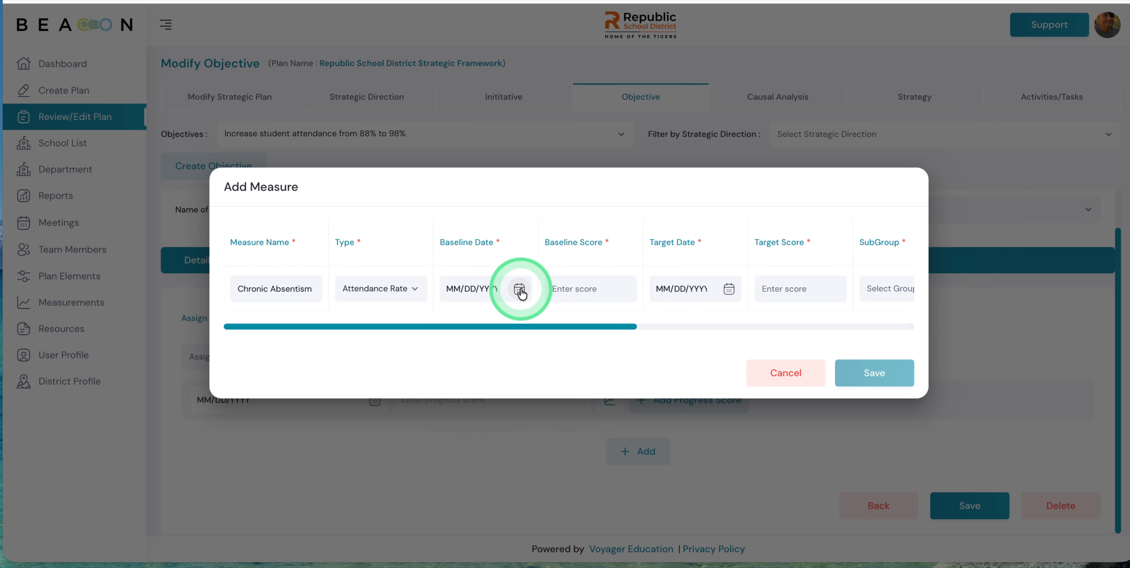
{"action": "left_click", "coordinate": [609, 416]}
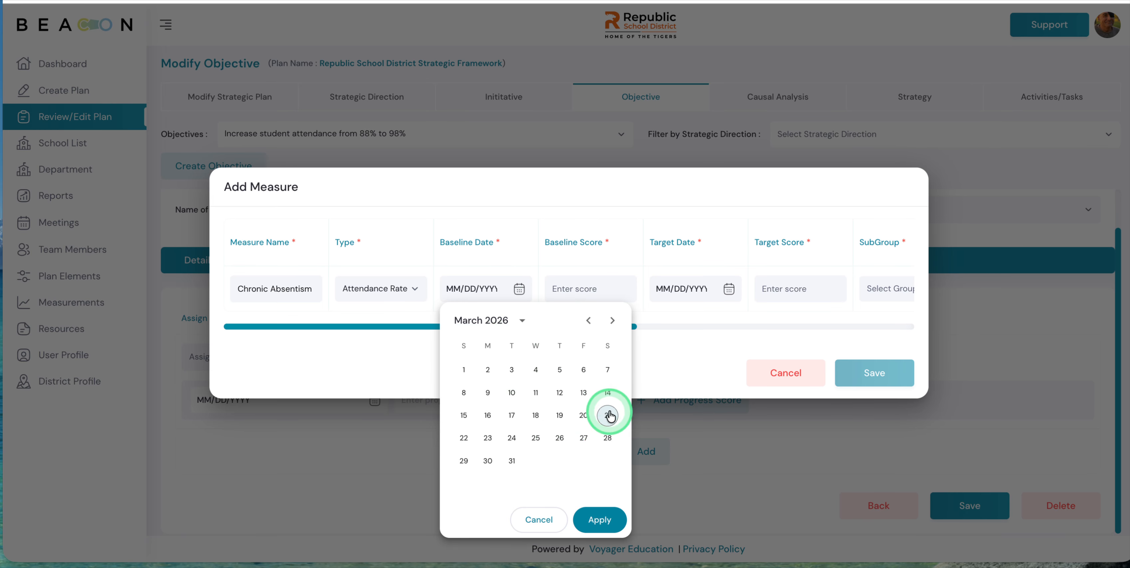
{"action": "left_click", "coordinate": [465, 256]}
{"action": "left_click", "coordinate": [558, 289]}
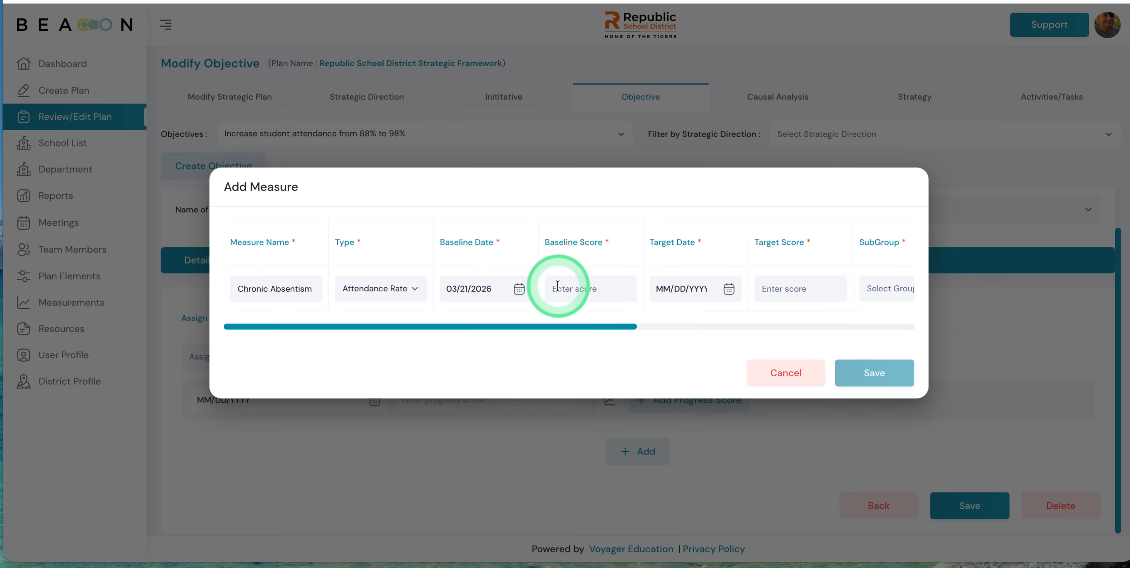
{"action": "type", "text": "88"}
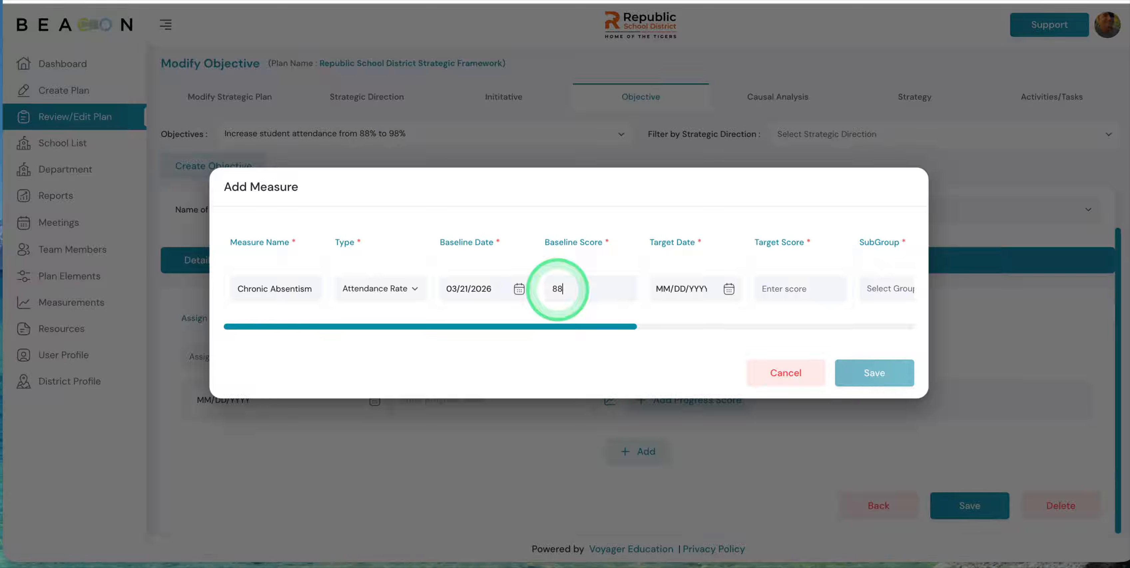
- Set the new measure's target date to 03/21/2031 and its target score to 99
{"action": "left_click", "coordinate": [729, 290]}
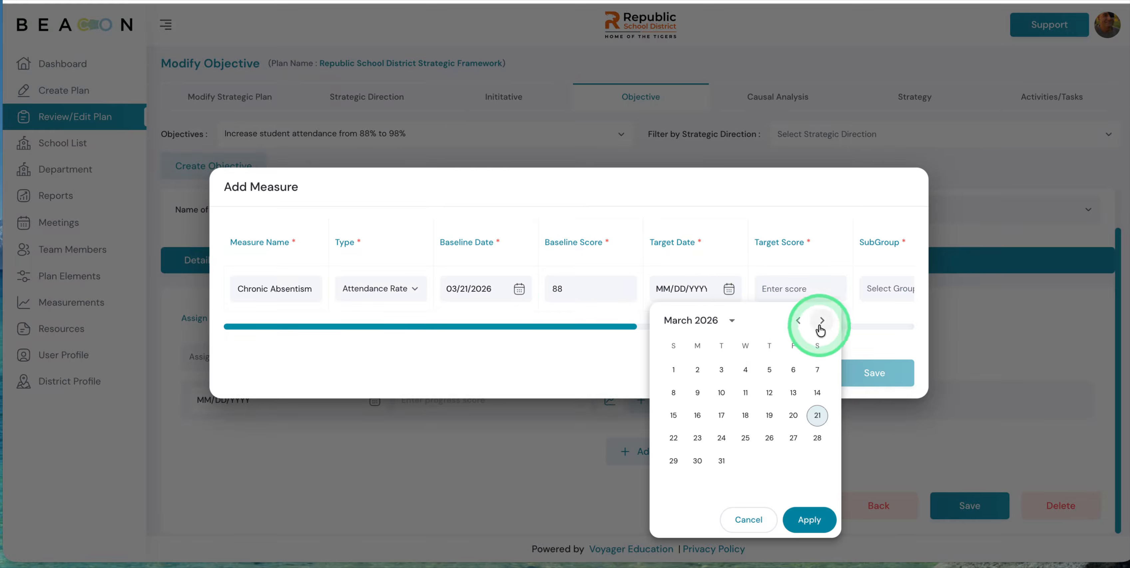
{"action": "left_click", "coordinate": [733, 321]}
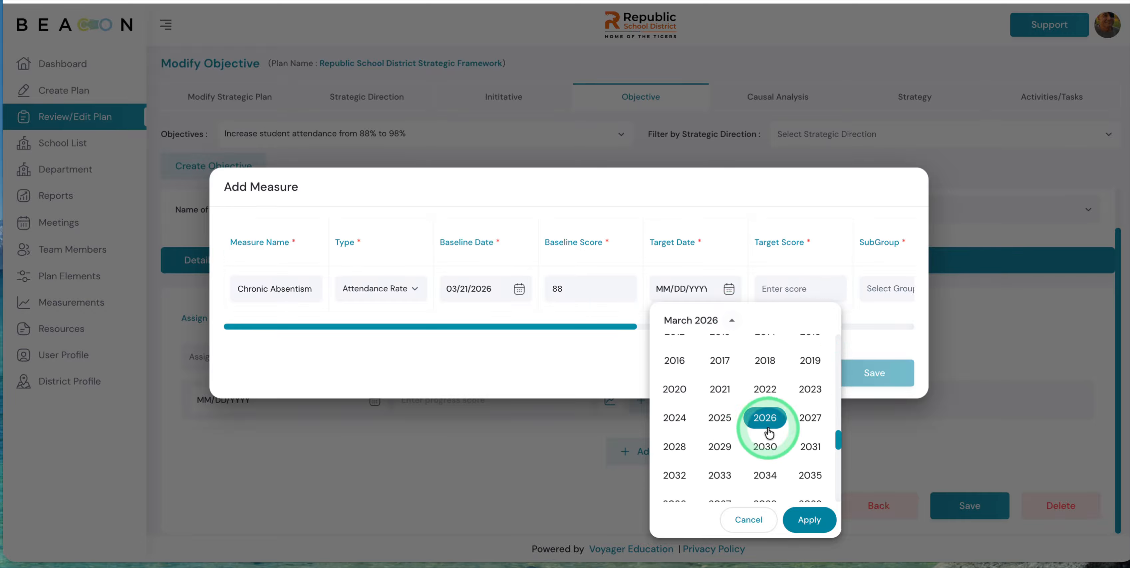
{"action": "left_click", "coordinate": [810, 448]}
{"action": "left_click", "coordinate": [790, 438]}
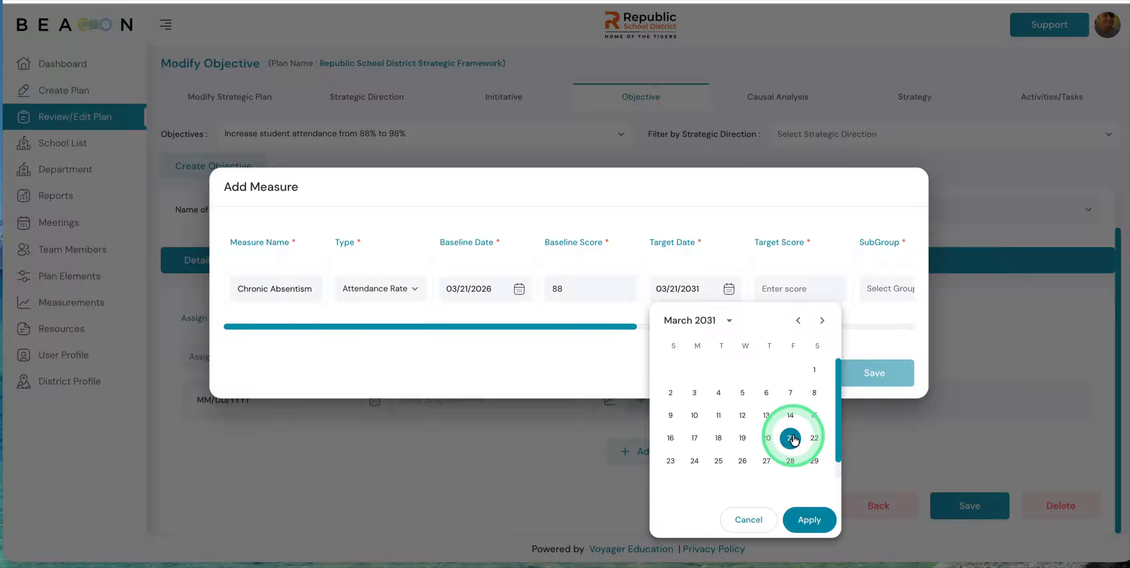
{"action": "left_click", "coordinate": [779, 288]}
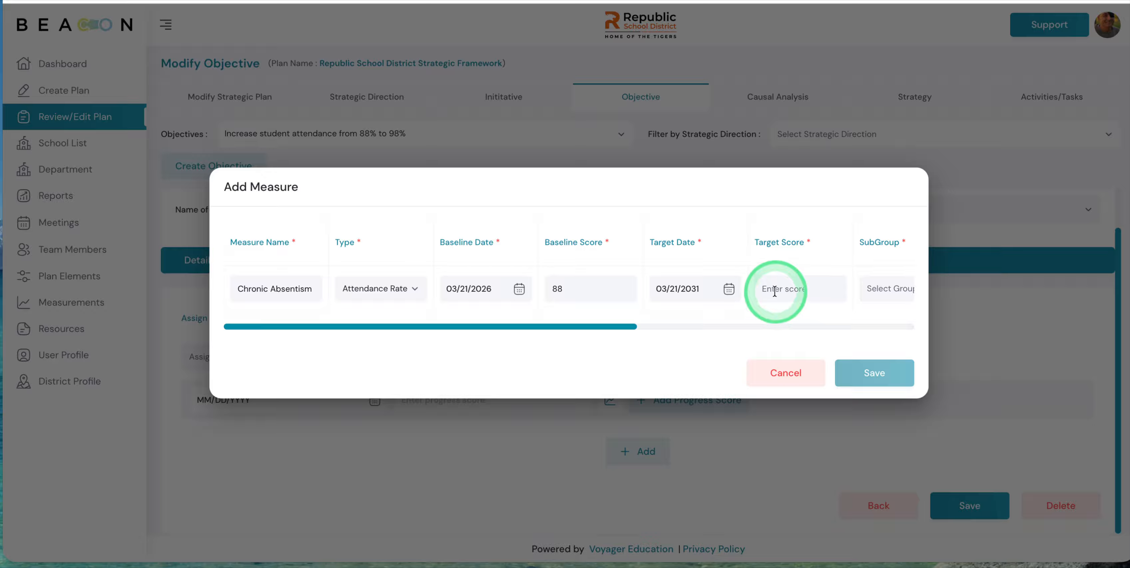
{"action": "type", "text": "99"}
- Assign the new measure to the All Students subgroup and to all grade levels
{"action": "left_click", "coordinate": [627, 327]}
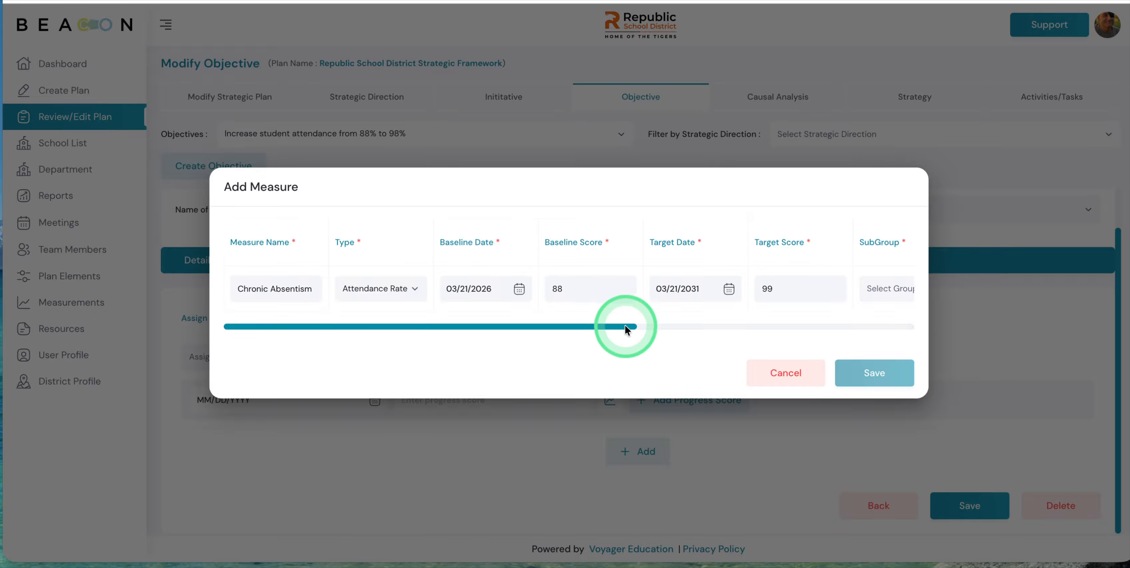
{"action": "left_click_drag", "start_coordinate": [608, 327], "coordinate": [666, 335]}
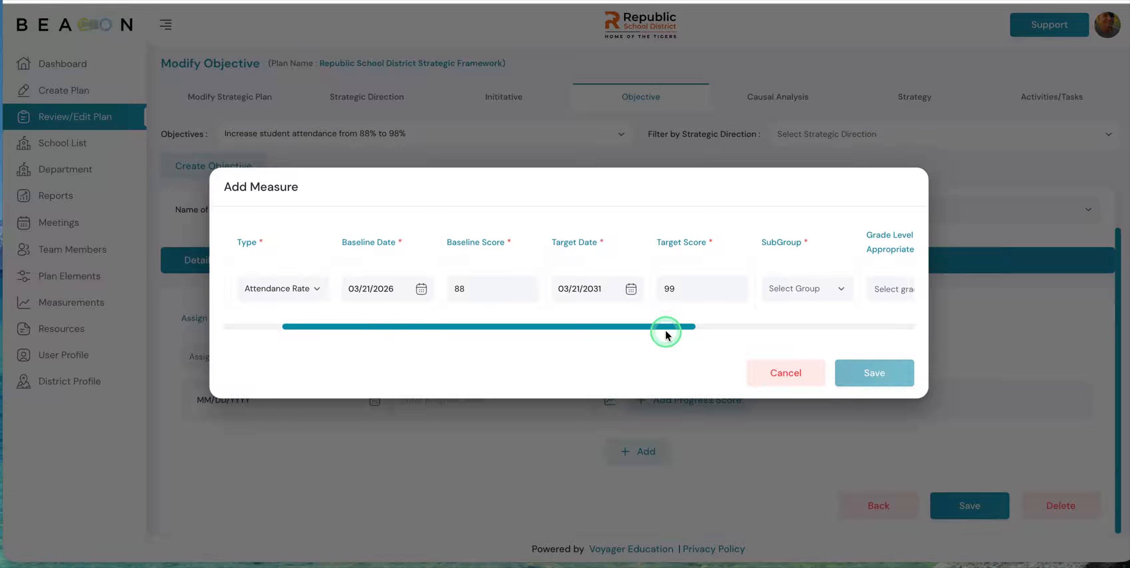
{"action": "left_click_drag", "start_coordinate": [666, 335], "coordinate": [816, 337]}
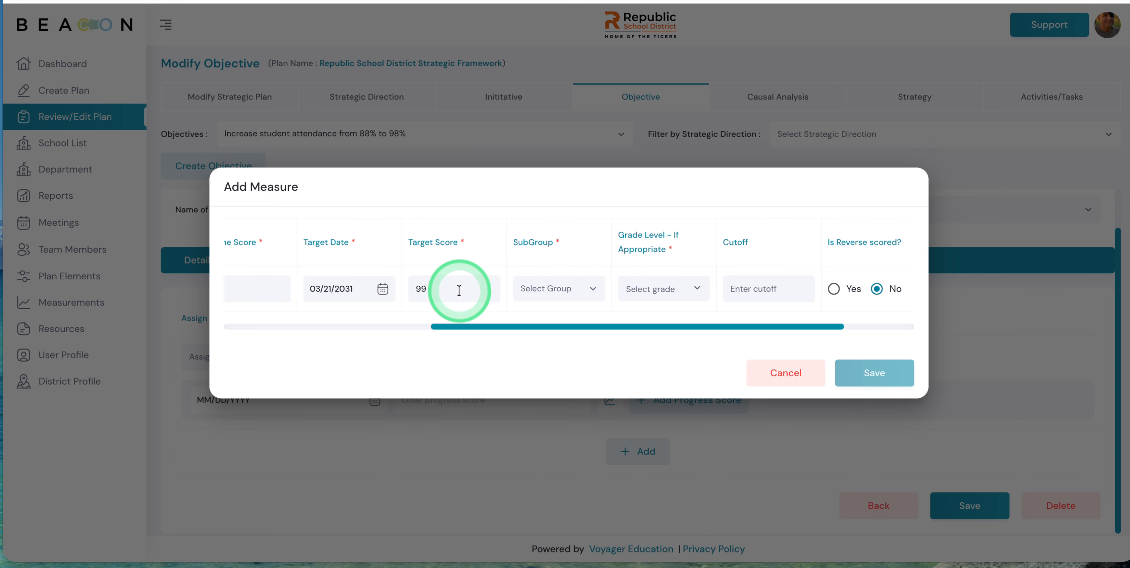
{"action": "left_click", "coordinate": [539, 289]}
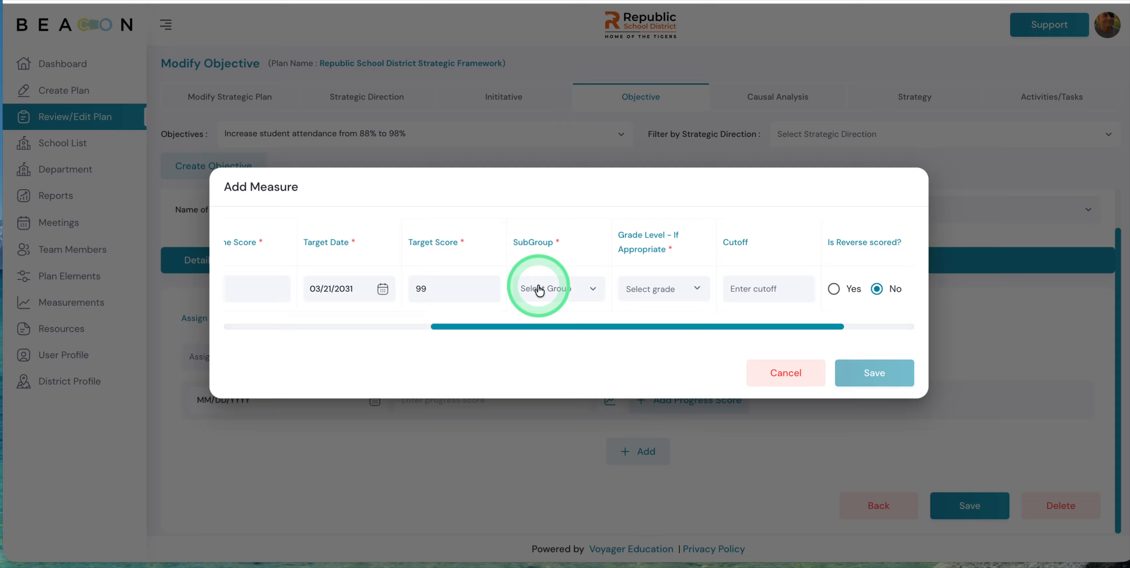
{"action": "left_click", "coordinate": [539, 289]}
{"action": "left_click", "coordinate": [546, 328]}
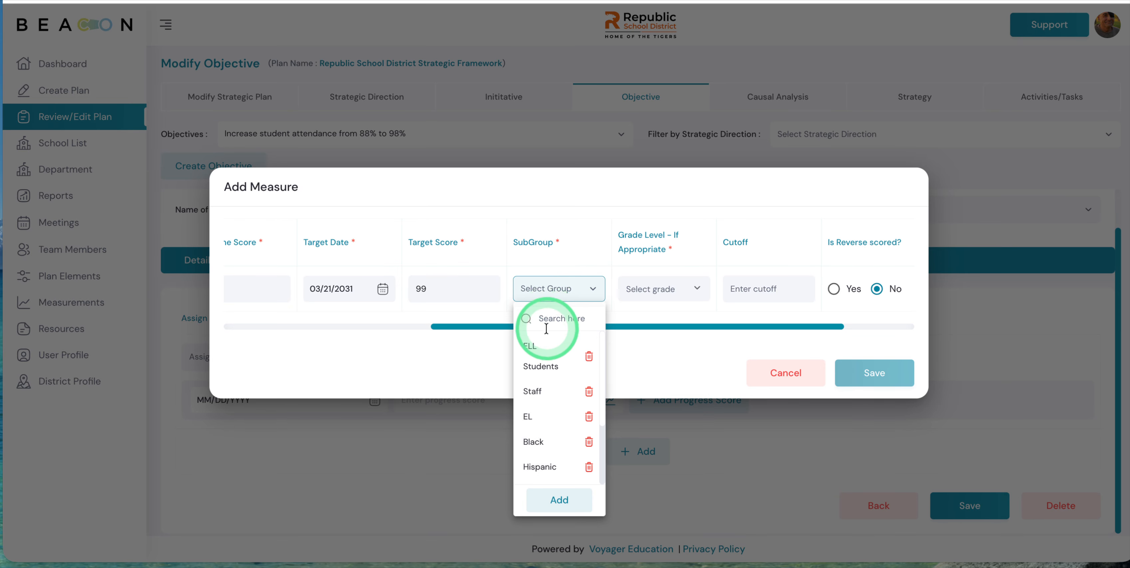
{"action": "scroll", "coordinate": [538, 374], "scroll_direction": "down", "scroll_amount": 5}
{"action": "left_click", "coordinate": [541, 430]}
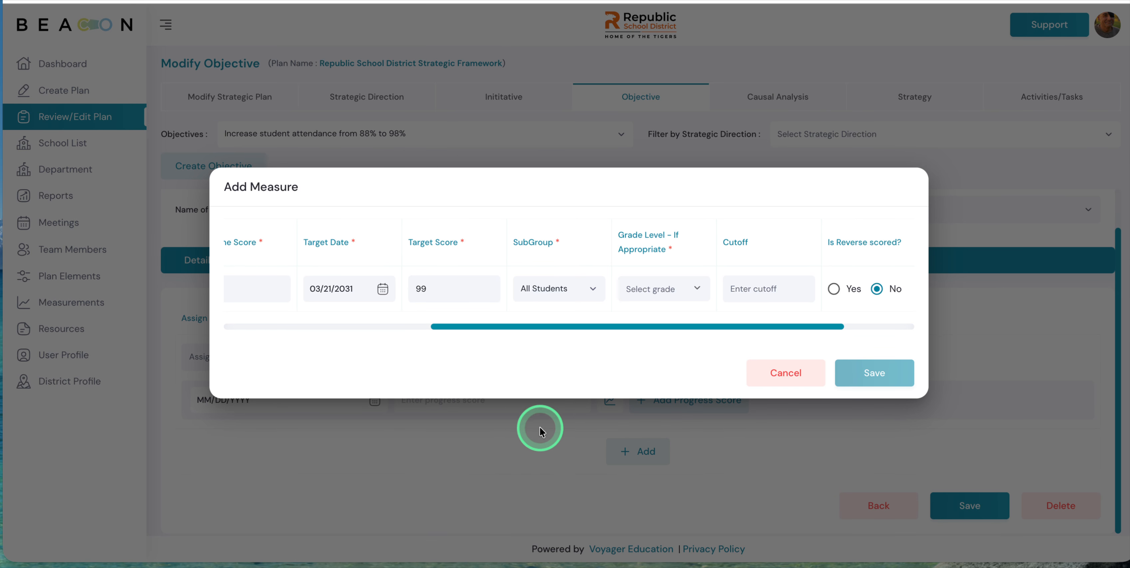
{"action": "left_click", "coordinate": [697, 290]}
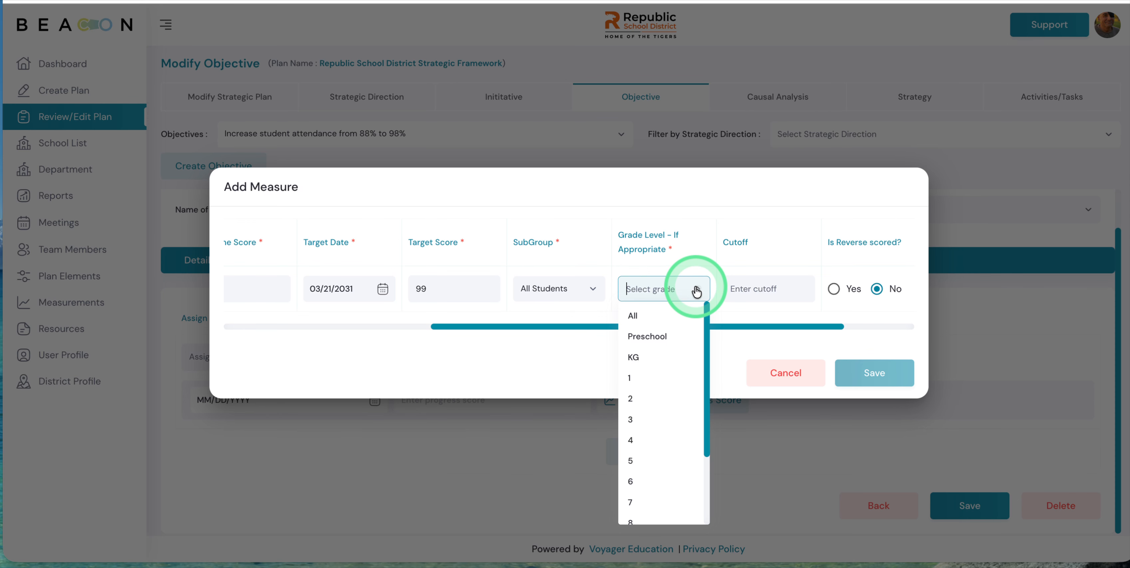
{"action": "left_click", "coordinate": [632, 316]}
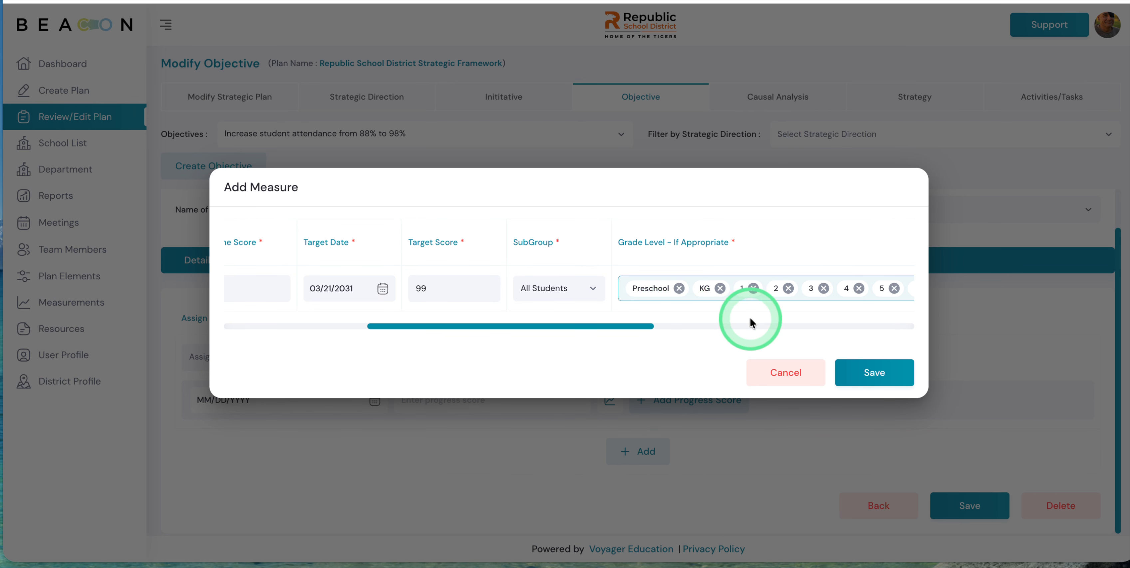
- Set the measure's cutoff to 10 and its reverse scoring to No
{"action": "left_click_drag", "start_coordinate": [626, 326], "coordinate": [833, 333]}
{"action": "left_click", "coordinate": [650, 288]}
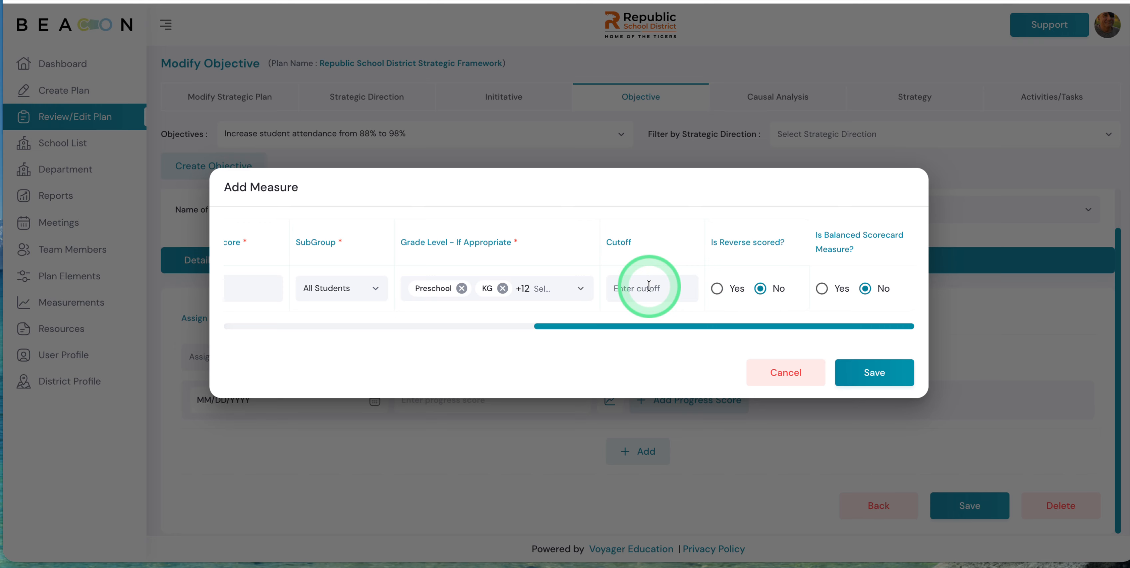
{"action": "left_click", "coordinate": [649, 286]}
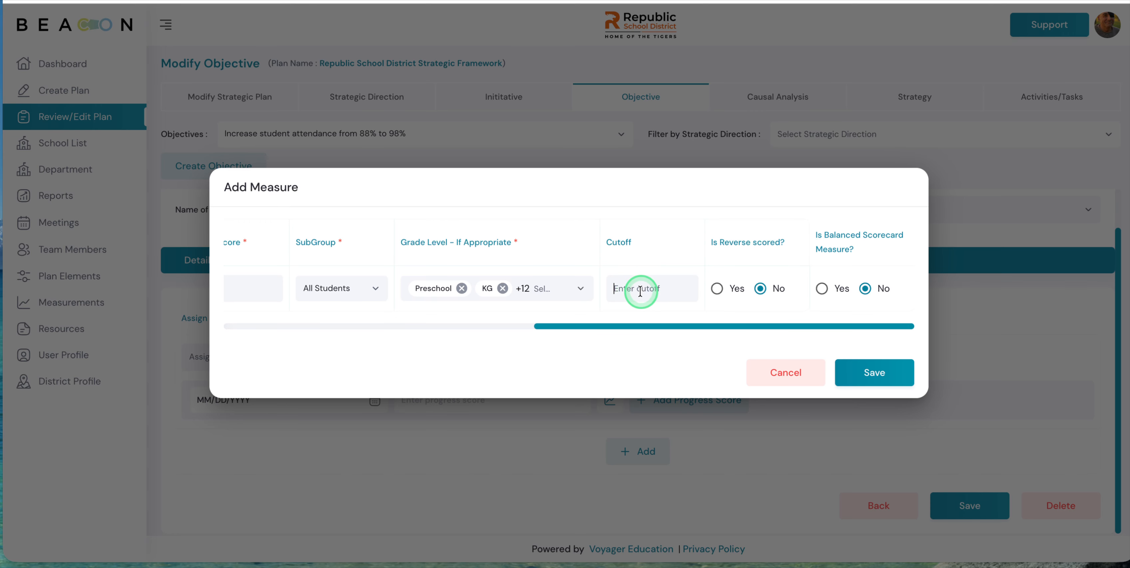
{"action": "type", "text": "10"}
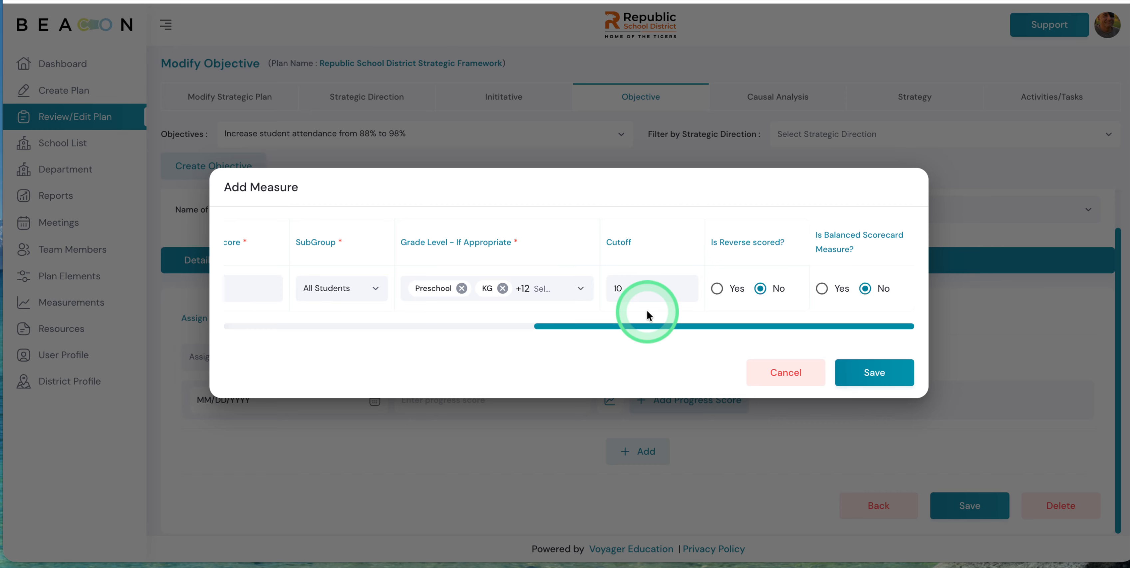
{"action": "left_click", "coordinate": [719, 290]}
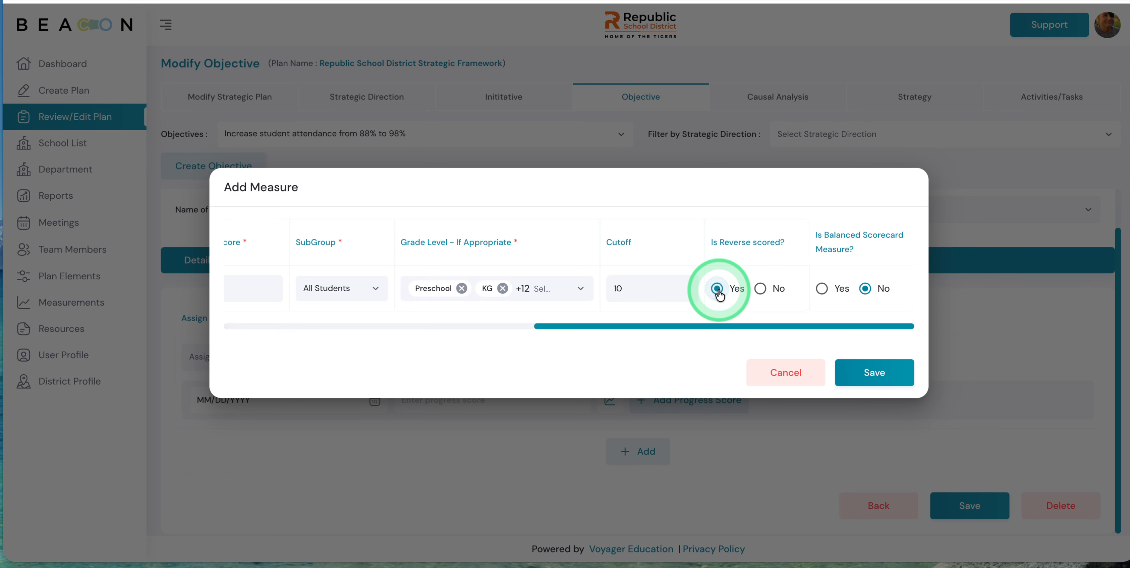
{"action": "left_click", "coordinate": [761, 290]}
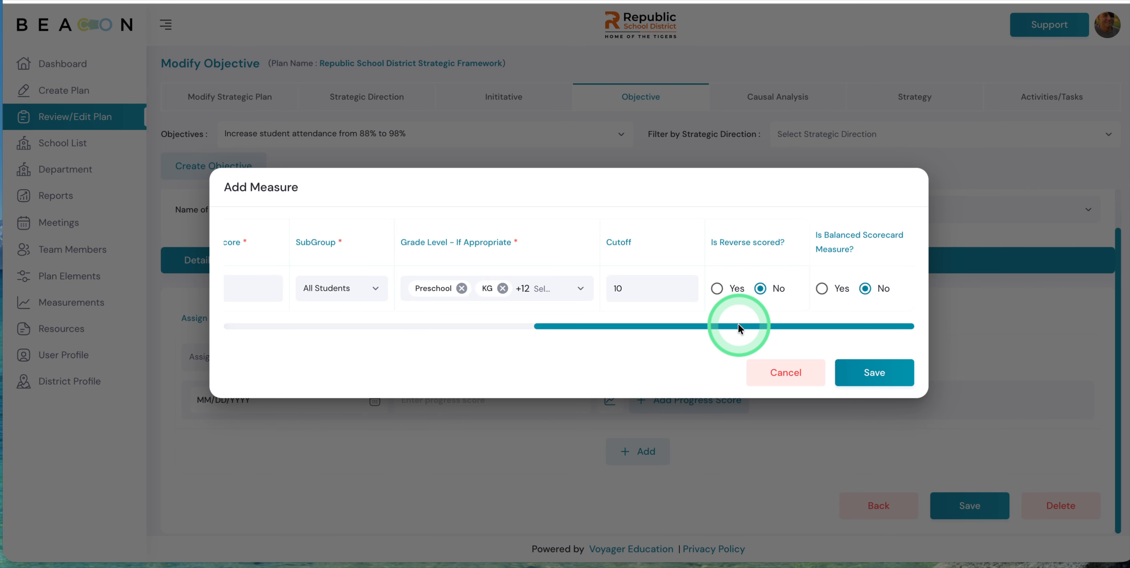
- Change the measure's baseline score to 12 and its target score to 1
{"action": "left_click_drag", "start_coordinate": [739, 330], "coordinate": [302, 296]}
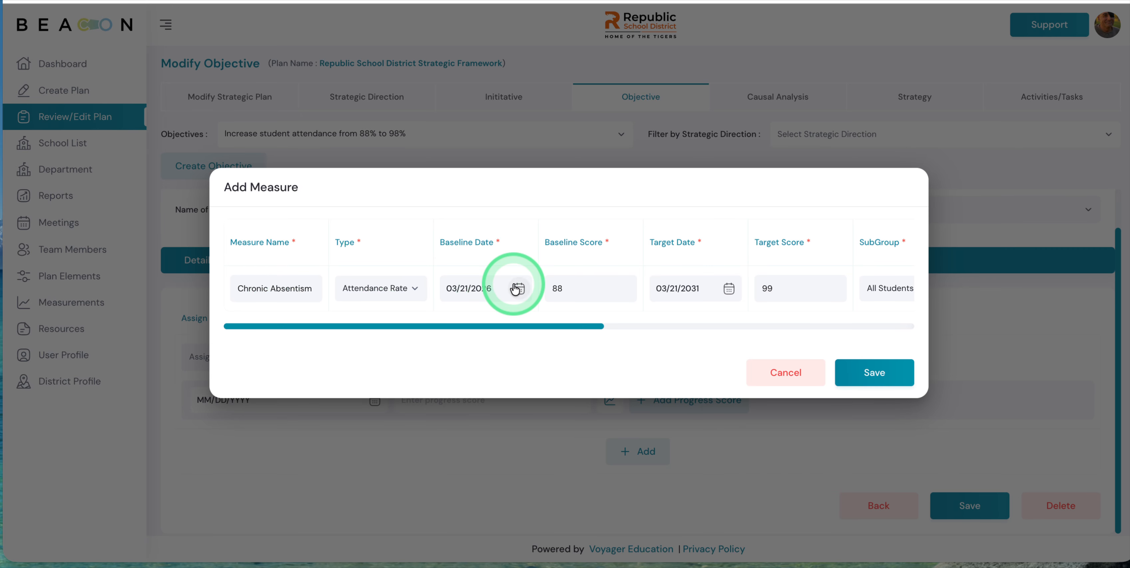
{"action": "left_click", "coordinate": [565, 290]}
{"action": "key", "text": "BackSpace"}
{"action": "key", "text": "BackSpace"}
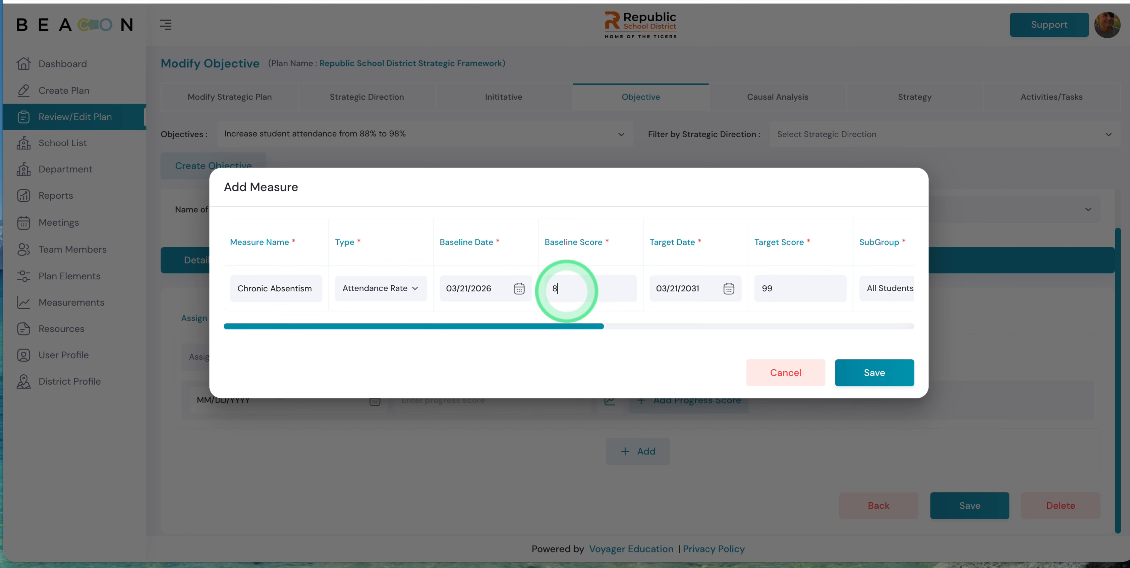
{"action": "type", "text": "12"}
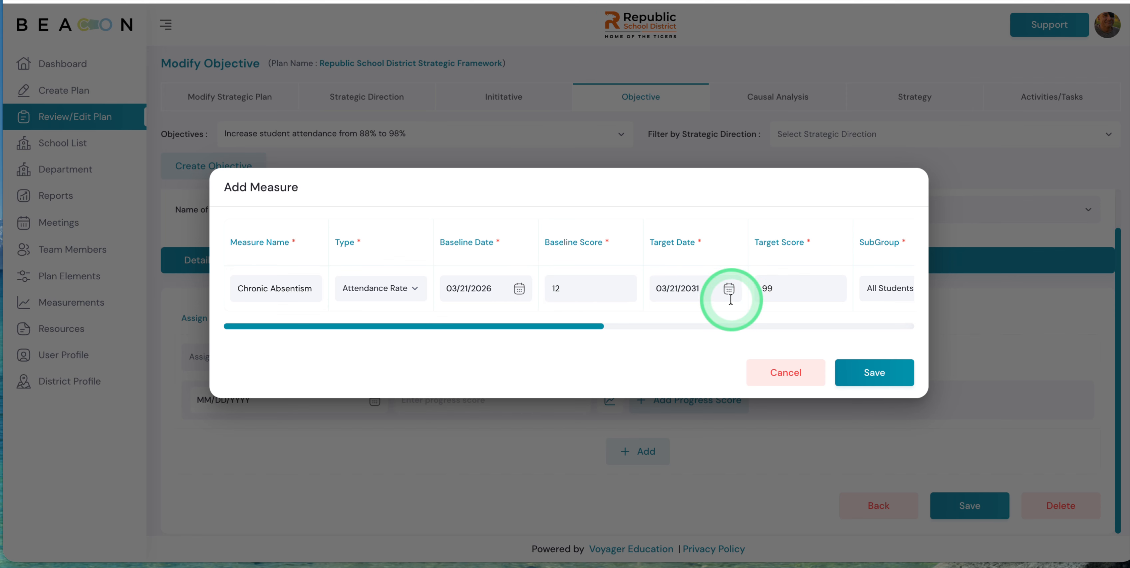
{"action": "left_click", "coordinate": [776, 289]}
{"action": "key", "text": "BackSpace"}
{"action": "key", "text": "BackSpace"}
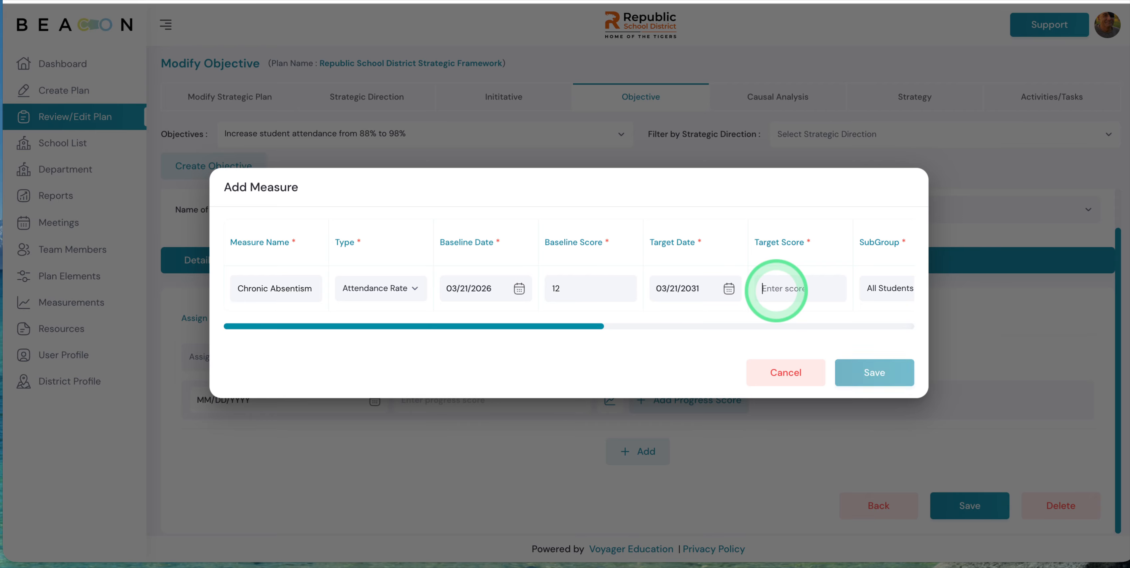
{"action": "type", "text": "1"}
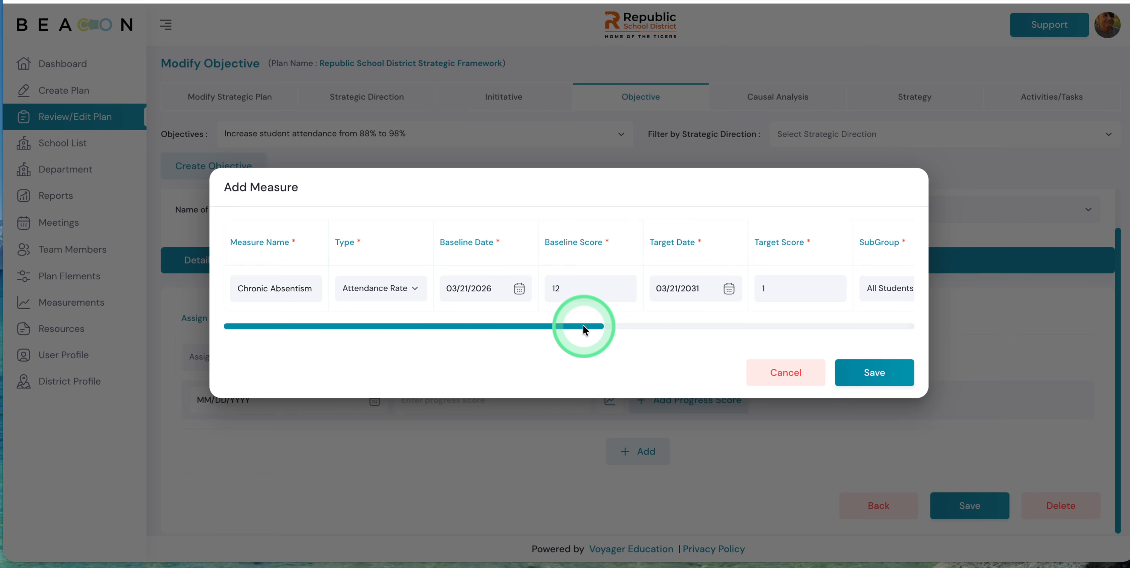
- Mark the measure as both reverse scored and a balanced scorecard measure, and save it
{"action": "left_click_drag", "start_coordinate": [615, 327], "coordinate": [898, 351]}
{"action": "left_click", "coordinate": [717, 290]}
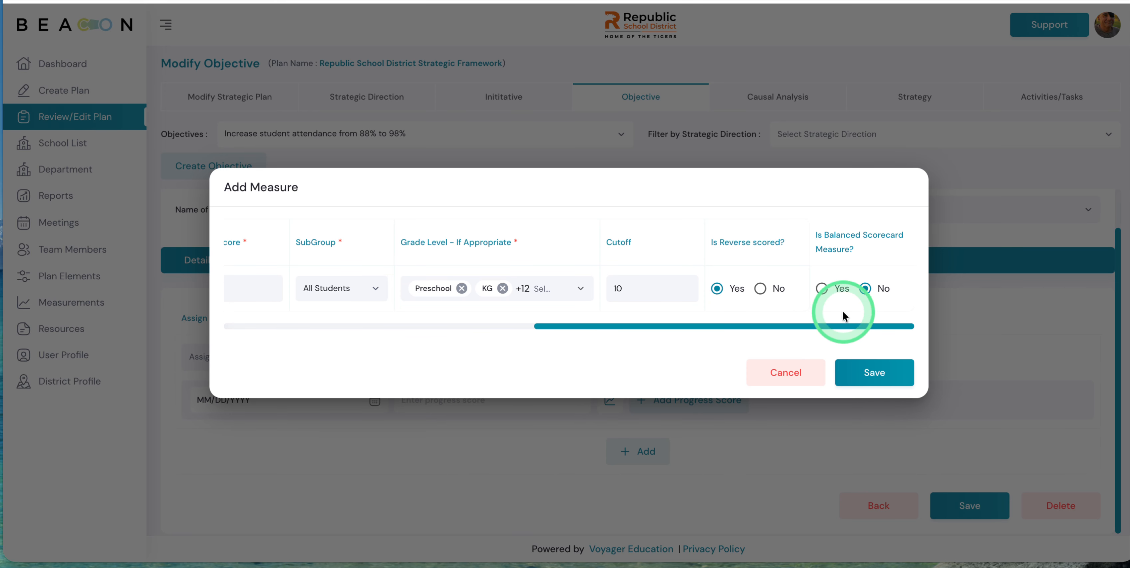
{"action": "left_click", "coordinate": [822, 289]}
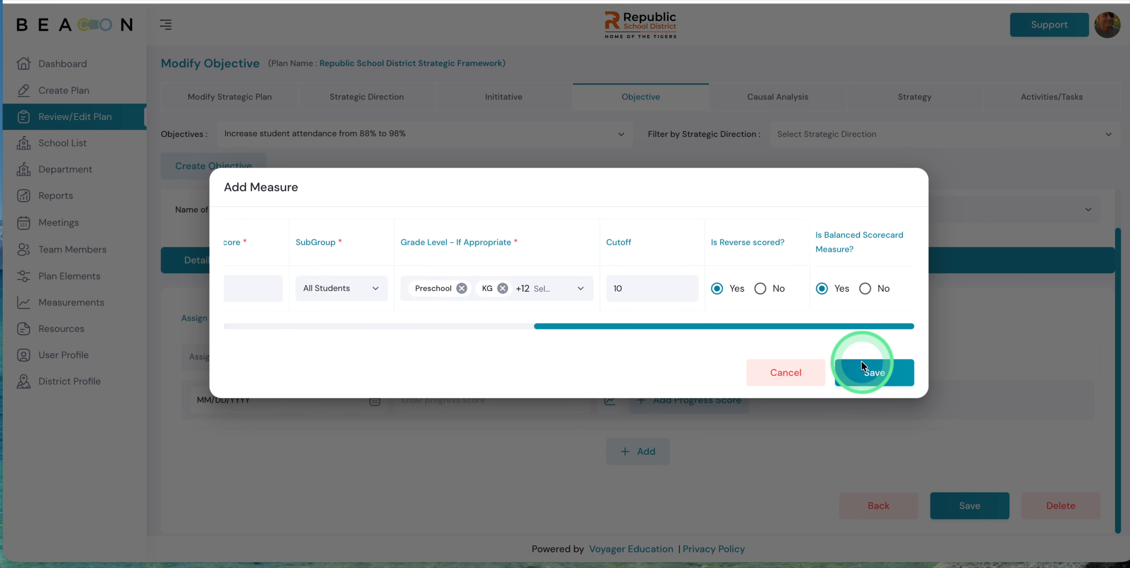
{"action": "left_click", "coordinate": [869, 374]}
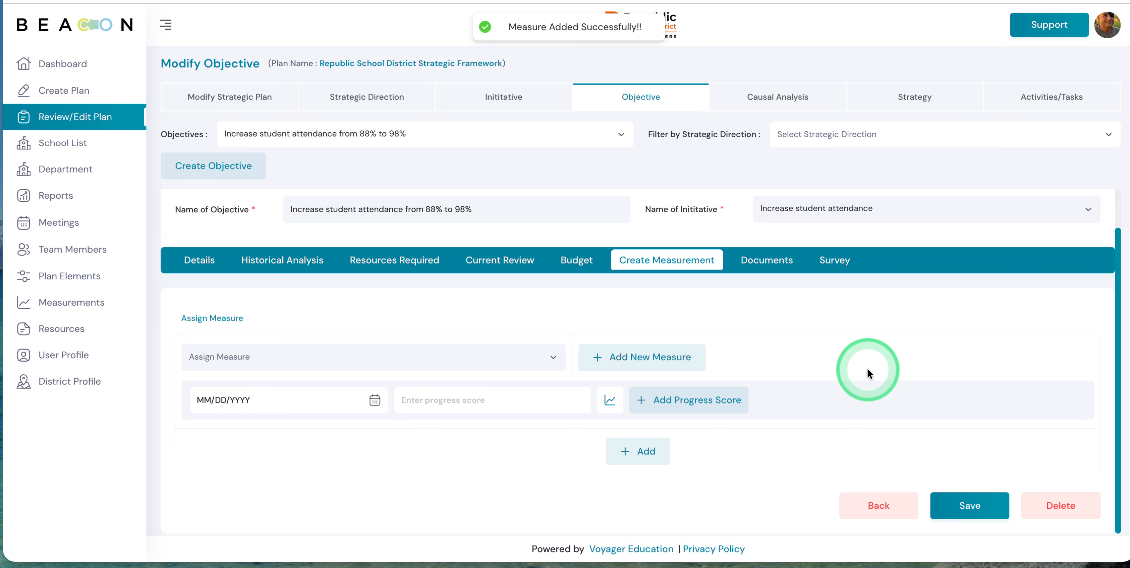
- Assign the Chronic Absentism measure to the attendance objective with a progress score of 12 dated 03/21/2026, and save the objective
{"action": "left_click", "coordinate": [554, 358]}
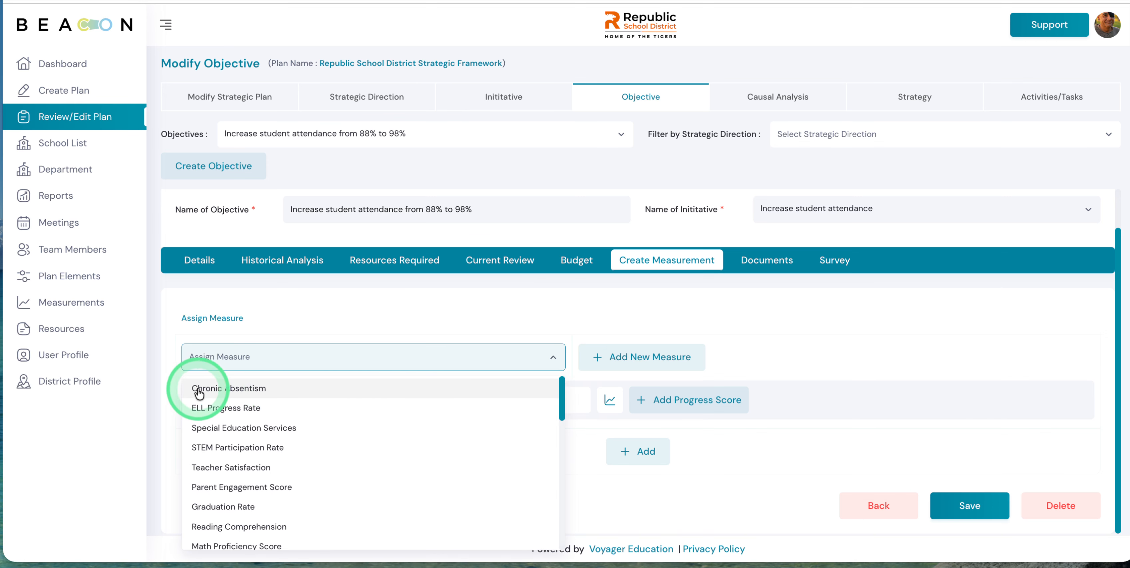
{"action": "left_click", "coordinate": [232, 394]}
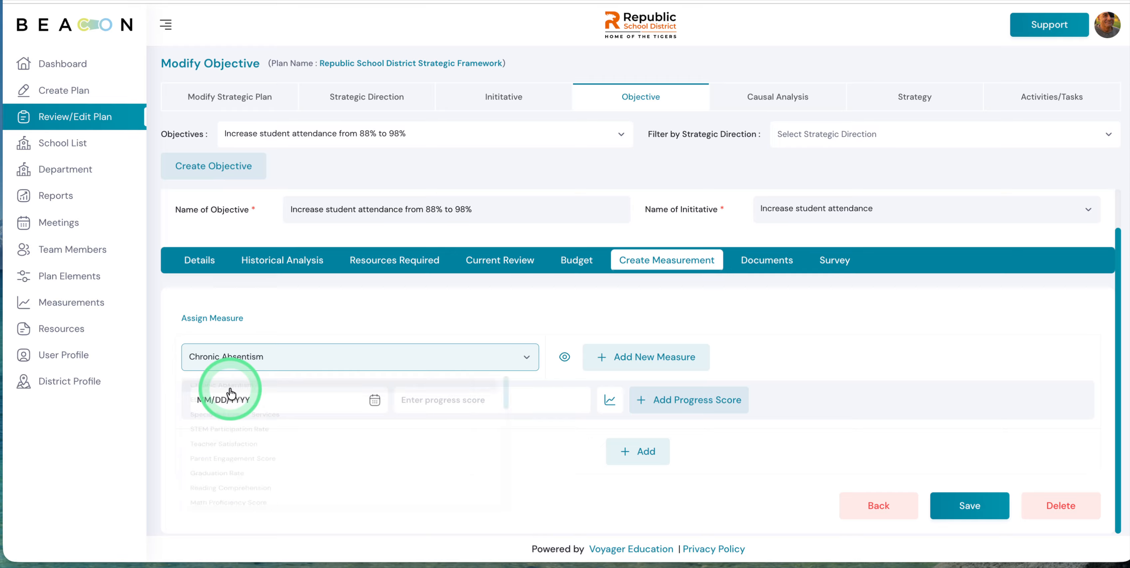
{"action": "left_click", "coordinate": [375, 401]}
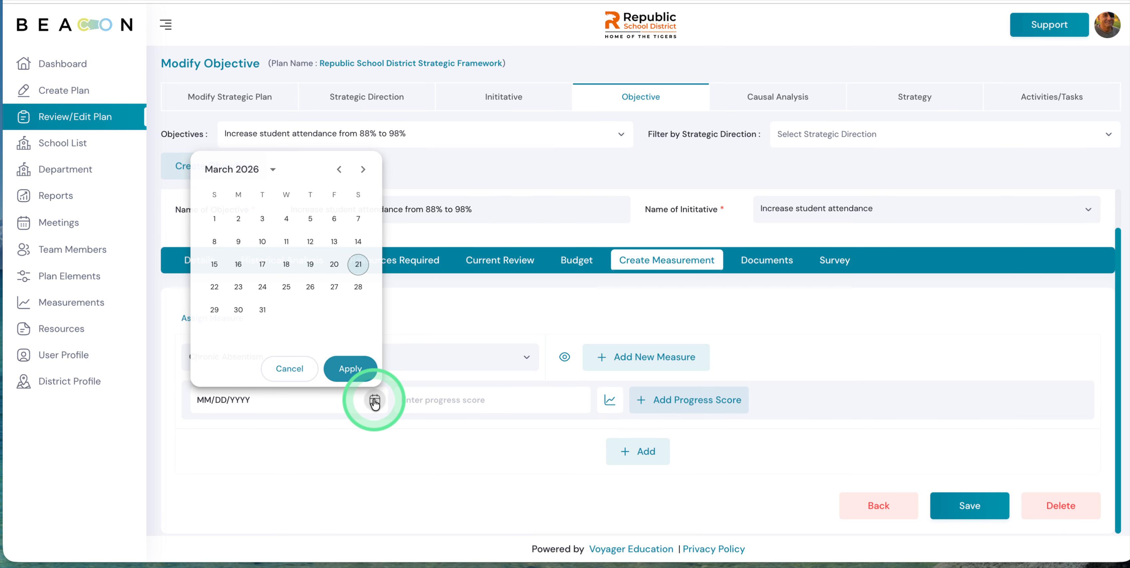
{"action": "left_click", "coordinate": [358, 265]}
{"action": "left_click", "coordinate": [428, 405]}
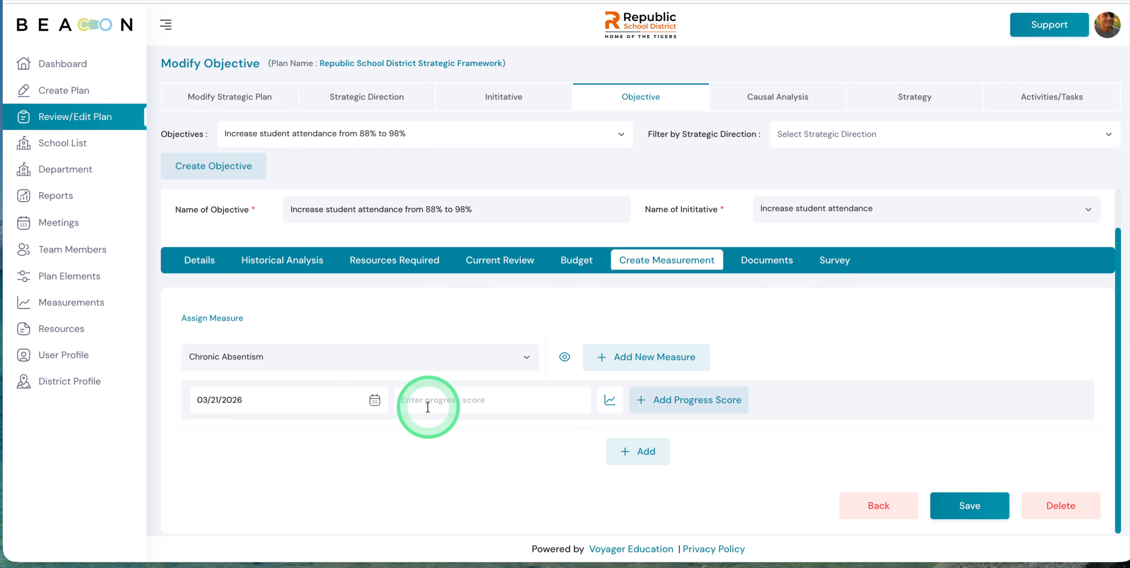
{"action": "type", "text": "12"}
{"action": "left_click", "coordinate": [965, 506]}
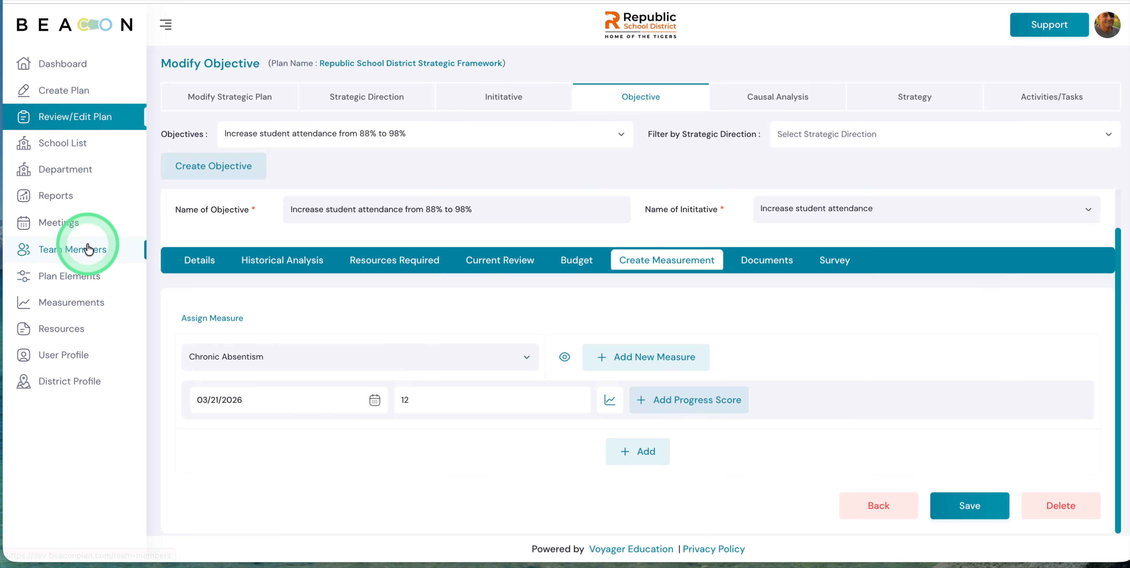
- Open the Scorecard report and examine the Chronic Absentism scores and the other measures' yearly target and actual scores
{"action": "left_click", "coordinate": [58, 196]}
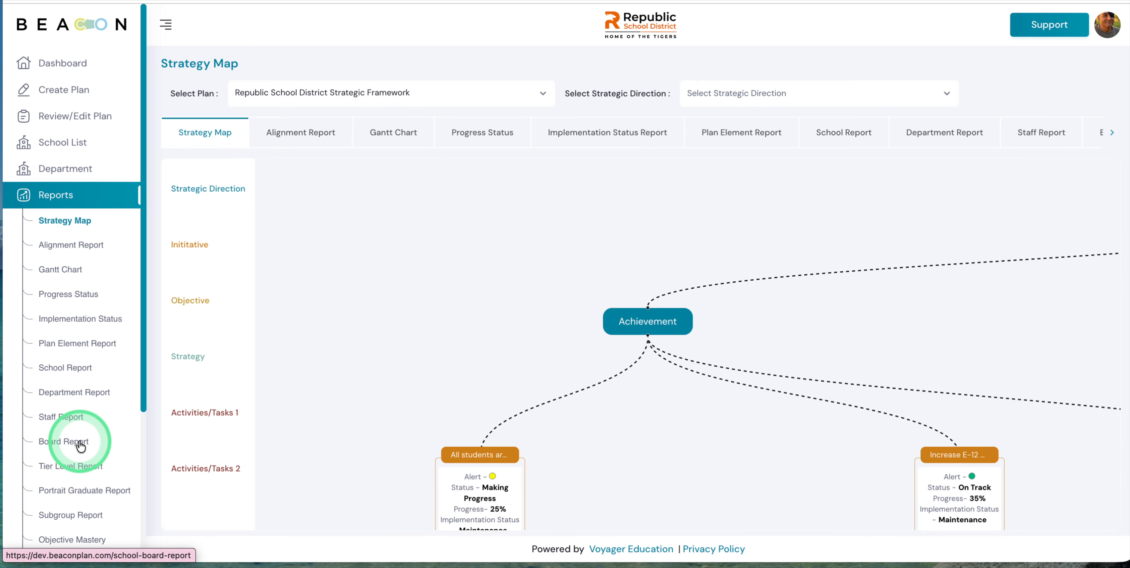
{"action": "scroll", "coordinate": [66, 430], "scroll_direction": "down", "scroll_amount": 3}
{"action": "left_click", "coordinate": [62, 456]}
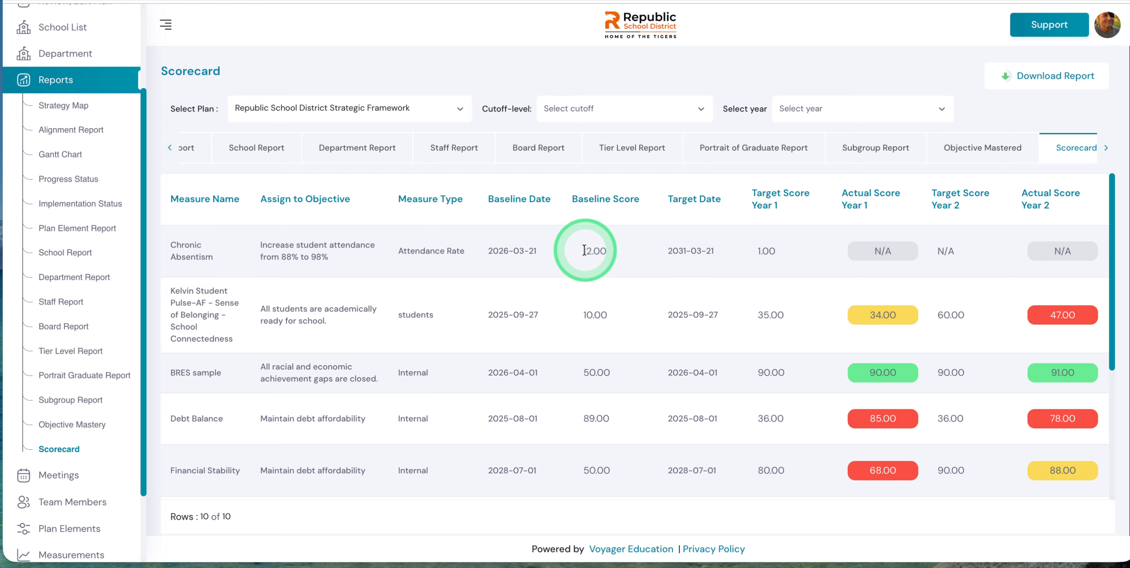
{"action": "left_click", "coordinate": [776, 253]}
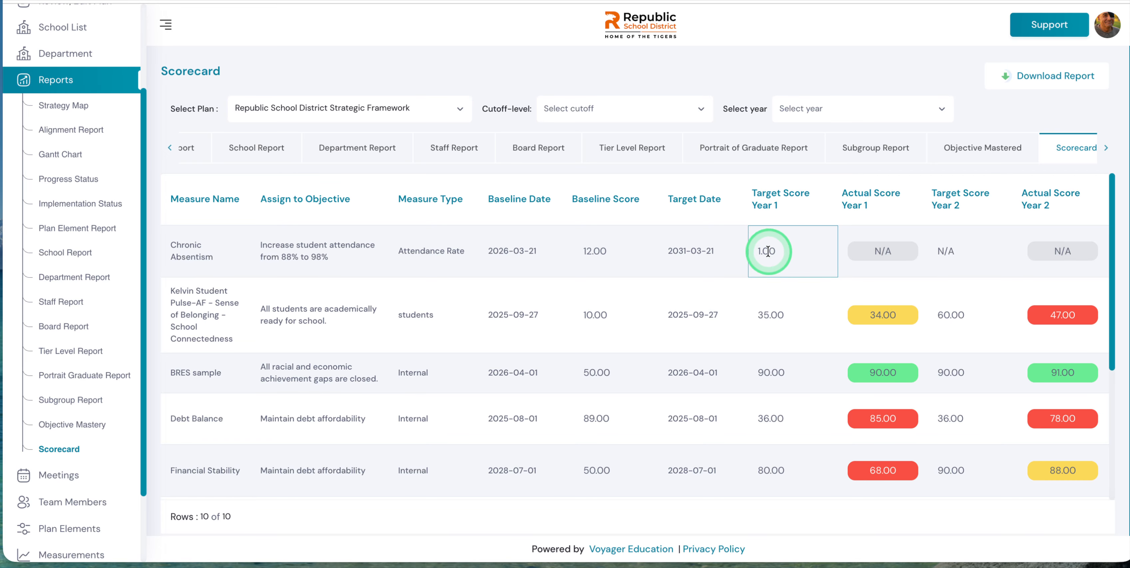
{"action": "double_click", "coordinate": [768, 252]}
{"action": "left_click", "coordinate": [748, 300]}
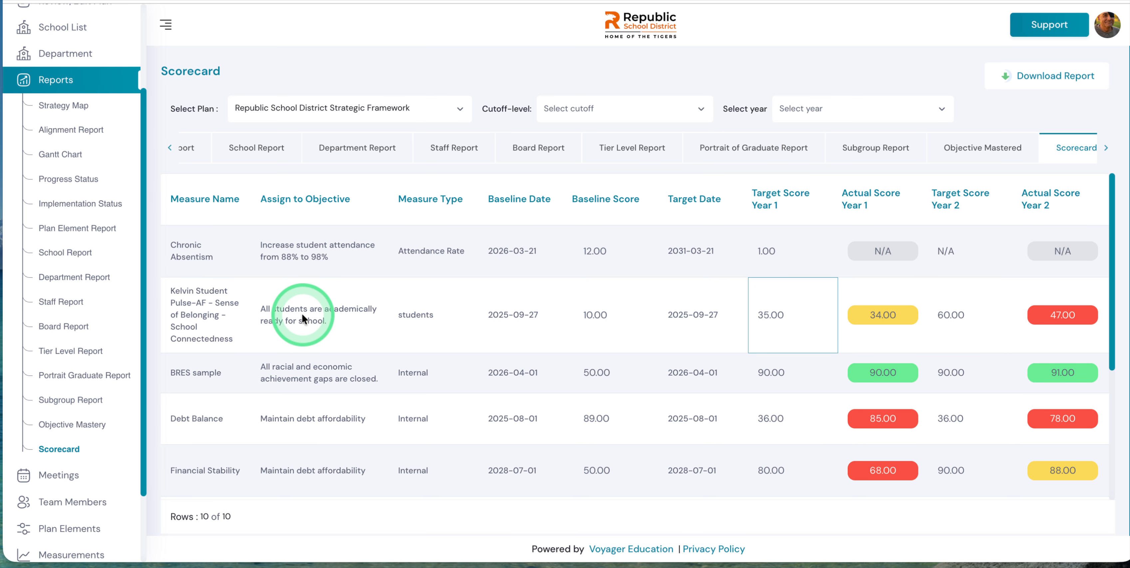
{"action": "scroll", "coordinate": [428, 353], "scroll_direction": "down", "scroll_amount": 3}
{"action": "scroll", "coordinate": [428, 351], "scroll_direction": "down", "scroll_amount": 2}
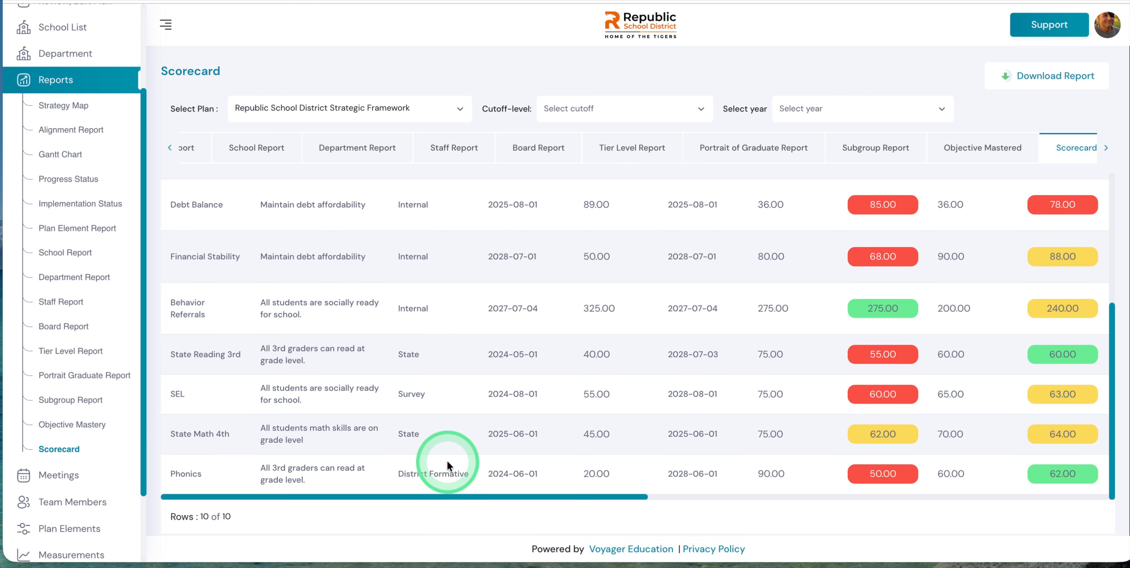
- Examine the Scorecard report's Year 1 to Year 5 target and actual scores, cutoffs and reverse scoring settings across all measures
{"action": "scroll", "coordinate": [442, 462], "scroll_direction": "up", "scroll_amount": 5}
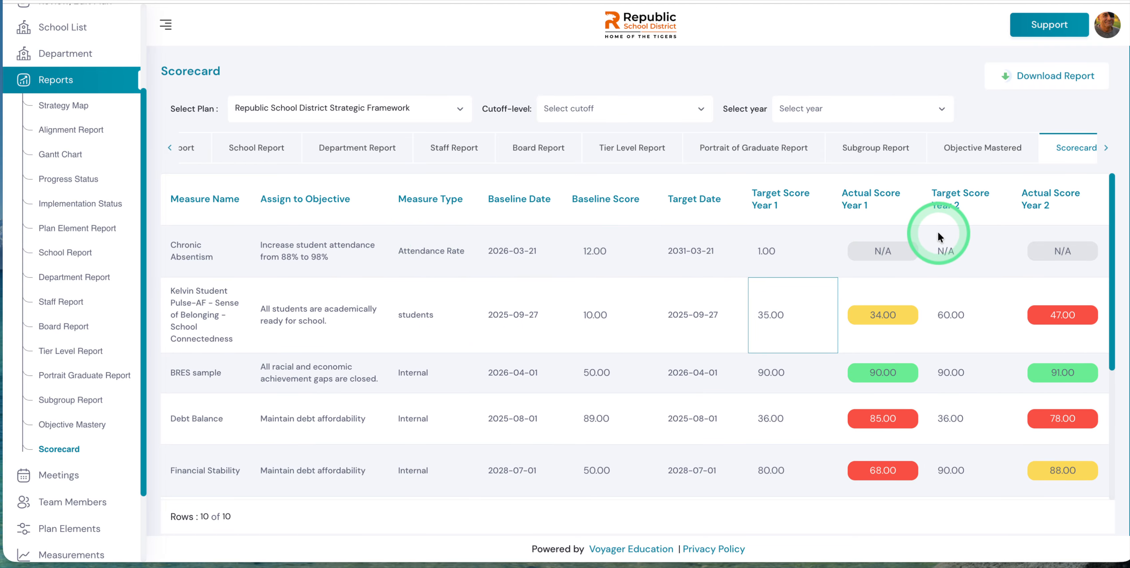
{"action": "scroll", "coordinate": [940, 237], "scroll_direction": "right", "scroll_amount": 15}
{"action": "scroll", "coordinate": [938, 232], "scroll_direction": "right", "scroll_amount": 3}
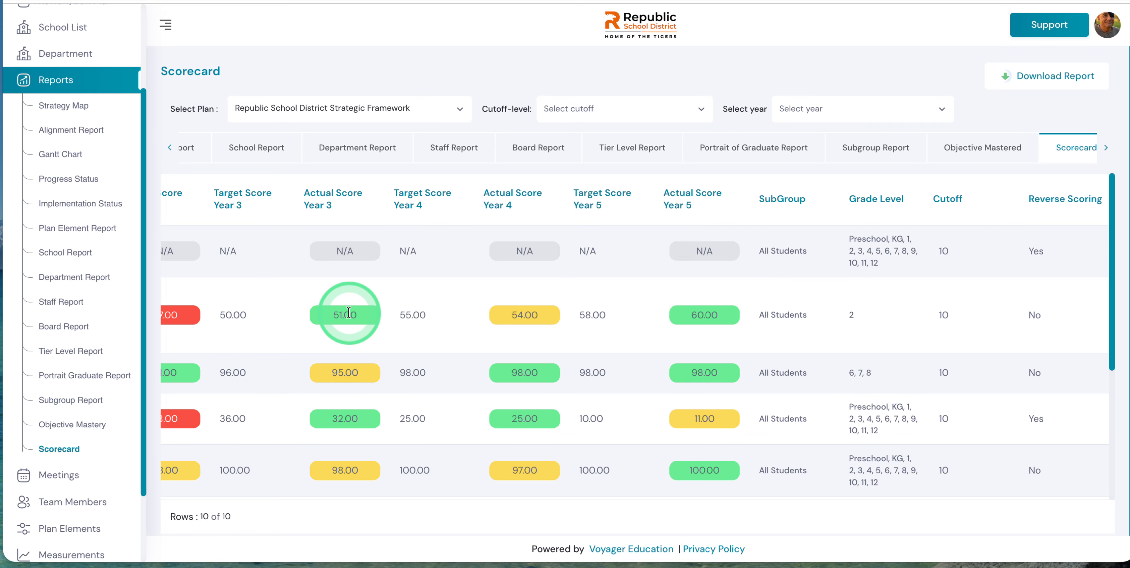
{"action": "scroll", "coordinate": [258, 335], "scroll_direction": "left", "scroll_amount": 2}
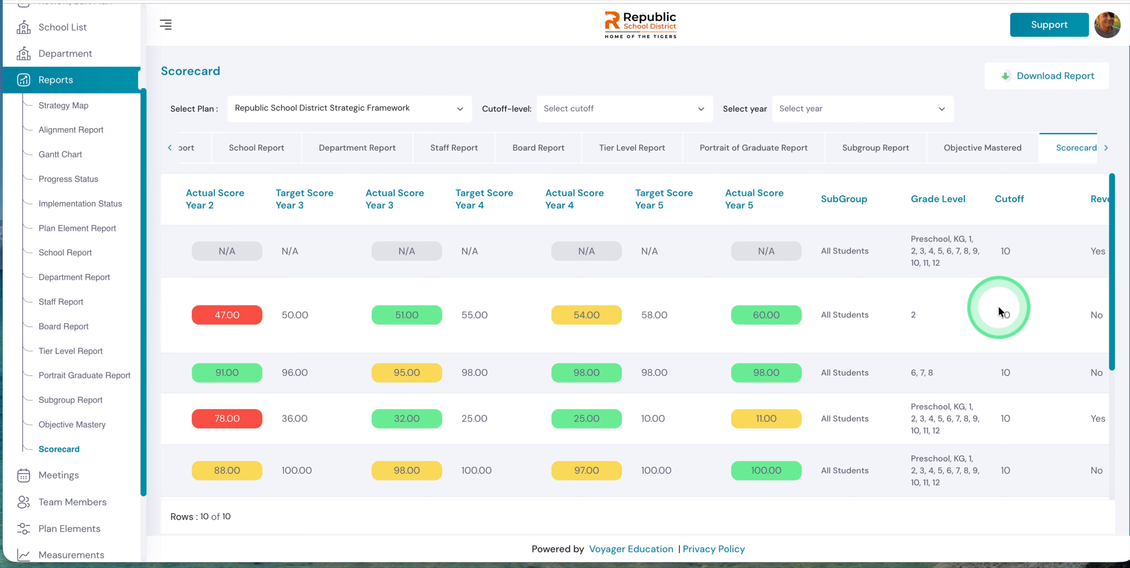
{"action": "scroll", "coordinate": [999, 310], "scroll_direction": "down", "scroll_amount": 4}
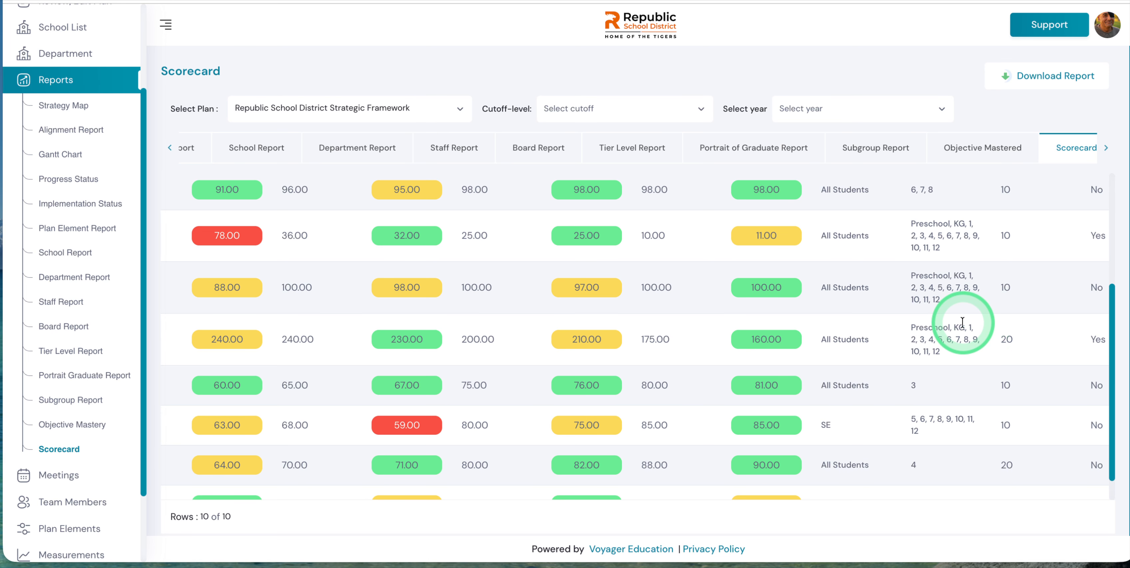
{"action": "scroll", "coordinate": [961, 323], "scroll_direction": "right", "scroll_amount": 2}
{"action": "scroll", "coordinate": [963, 324], "scroll_direction": "up", "scroll_amount": 3}
{"action": "scroll", "coordinate": [963, 327], "scroll_direction": "up", "scroll_amount": 1}
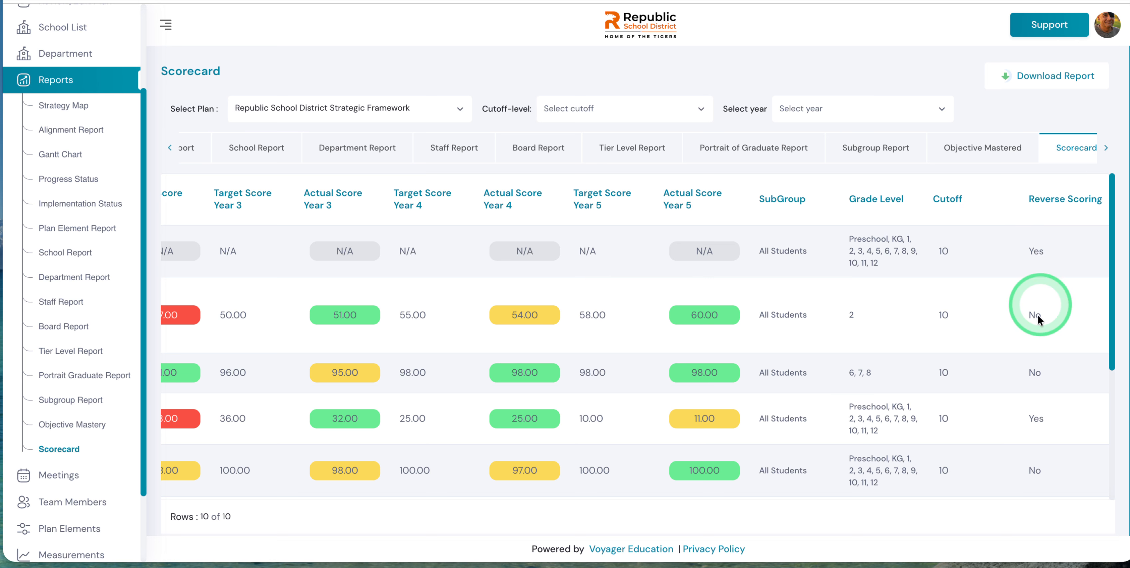
{"action": "scroll", "coordinate": [572, 339], "scroll_direction": "left", "scroll_amount": 10}
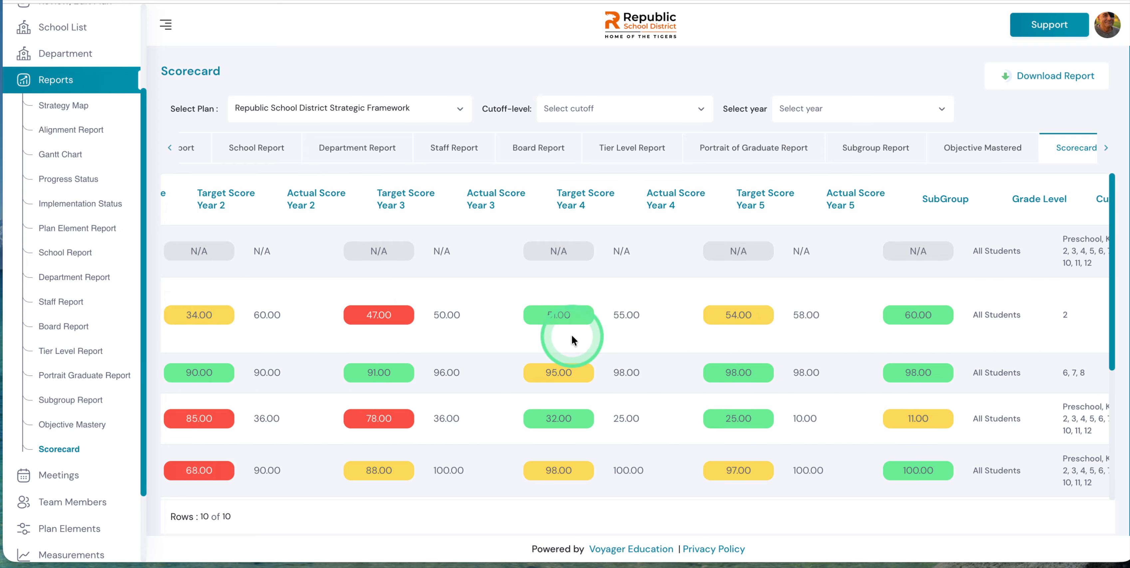
{"action": "scroll", "coordinate": [572, 339], "scroll_direction": "right", "scroll_amount": 5}
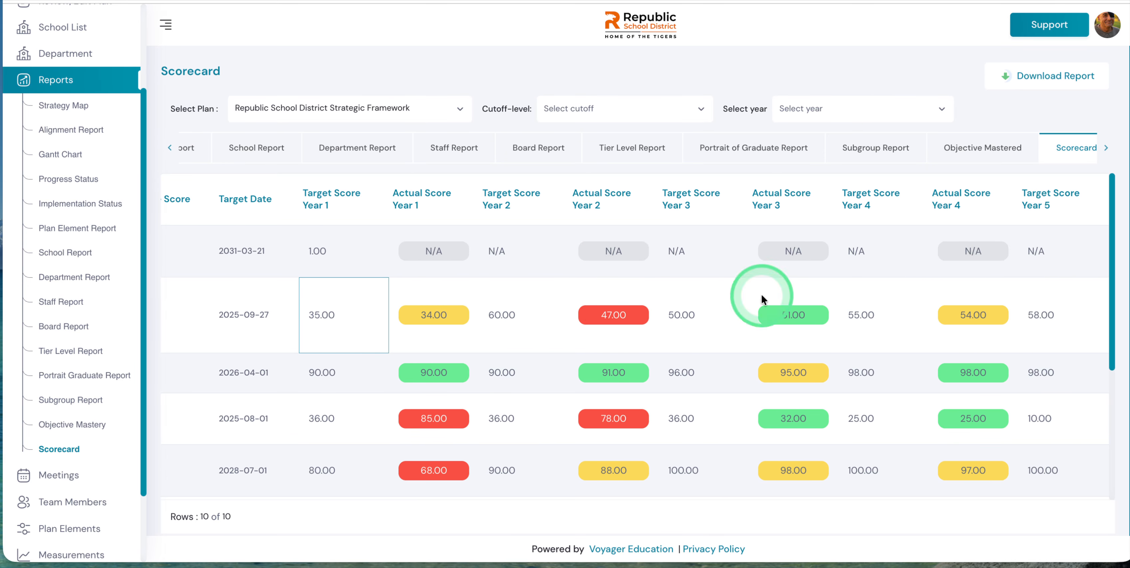
- Open the Balanced Scorecard view of the plan's measurements
{"action": "left_click", "coordinate": [57, 84]}
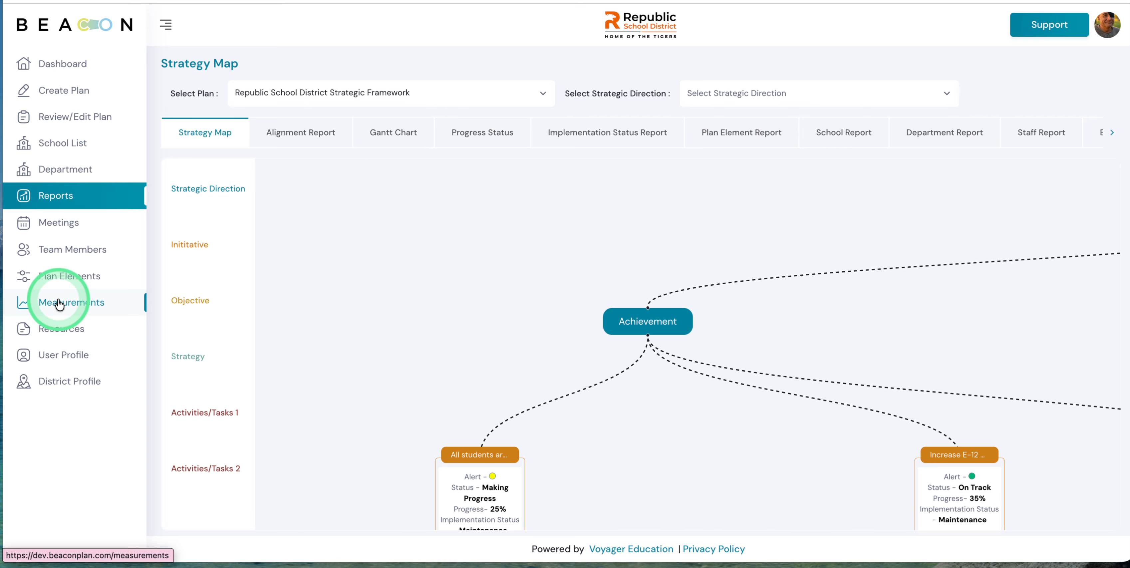
{"action": "left_click", "coordinate": [59, 303]}
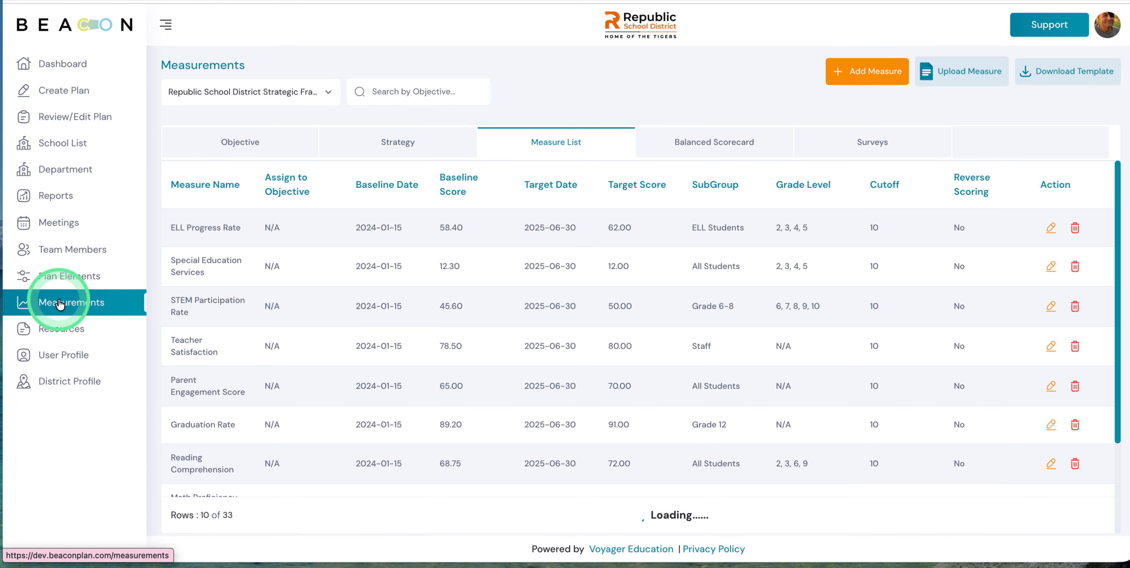
{"action": "left_click", "coordinate": [699, 148]}
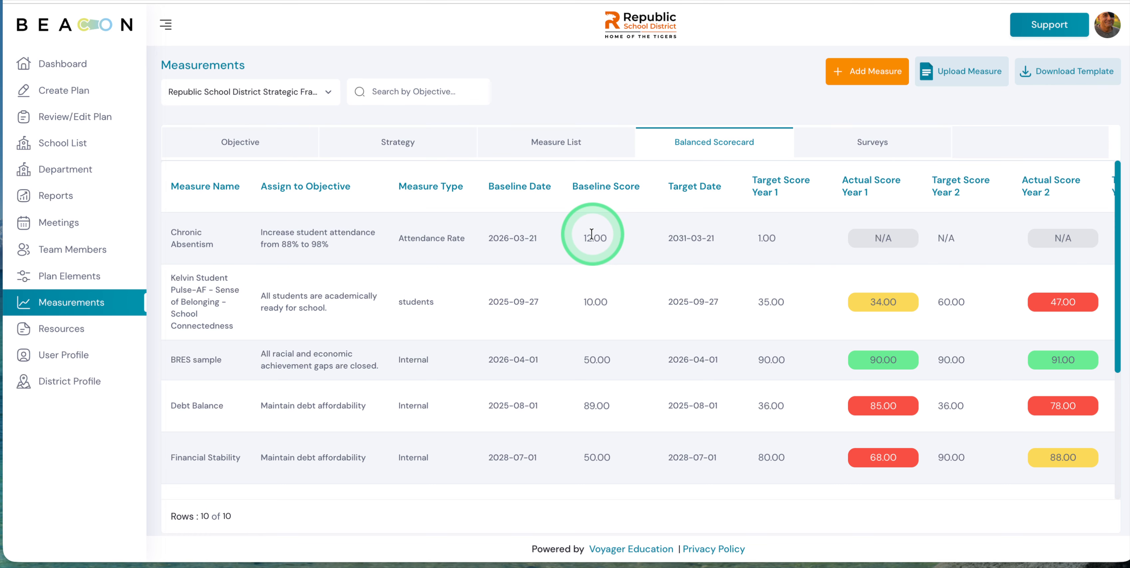
- Set the Chronic Absentism measure's target scores to 10 for Year 1 and 8 for Year 2
{"action": "left_click", "coordinate": [775, 239]}
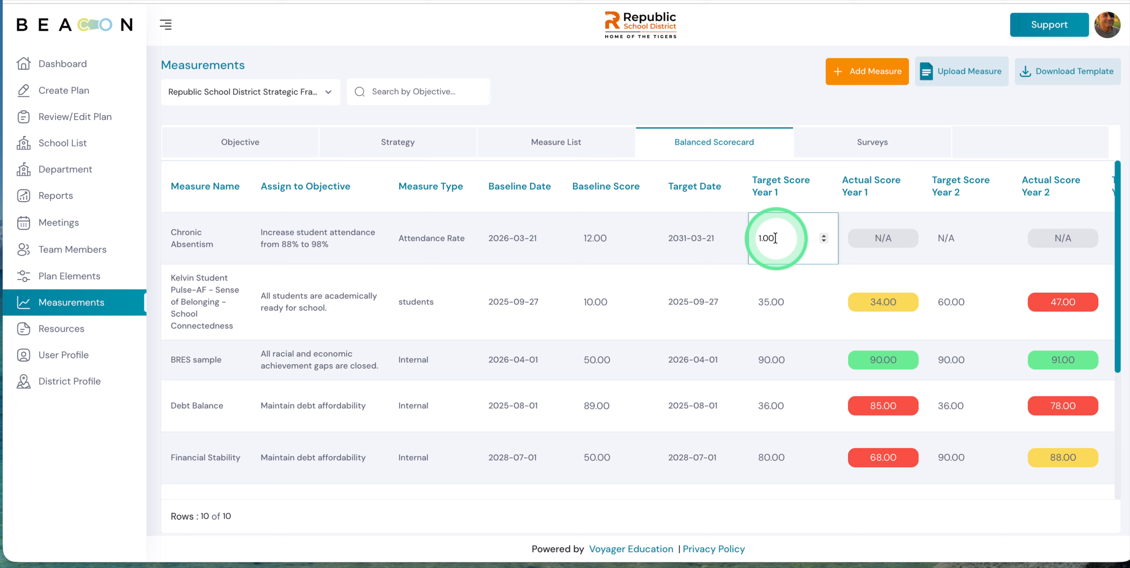
{"action": "key", "text": "BackSpace"}
{"action": "type", "text": "10"}
{"action": "left_click", "coordinate": [861, 256]}
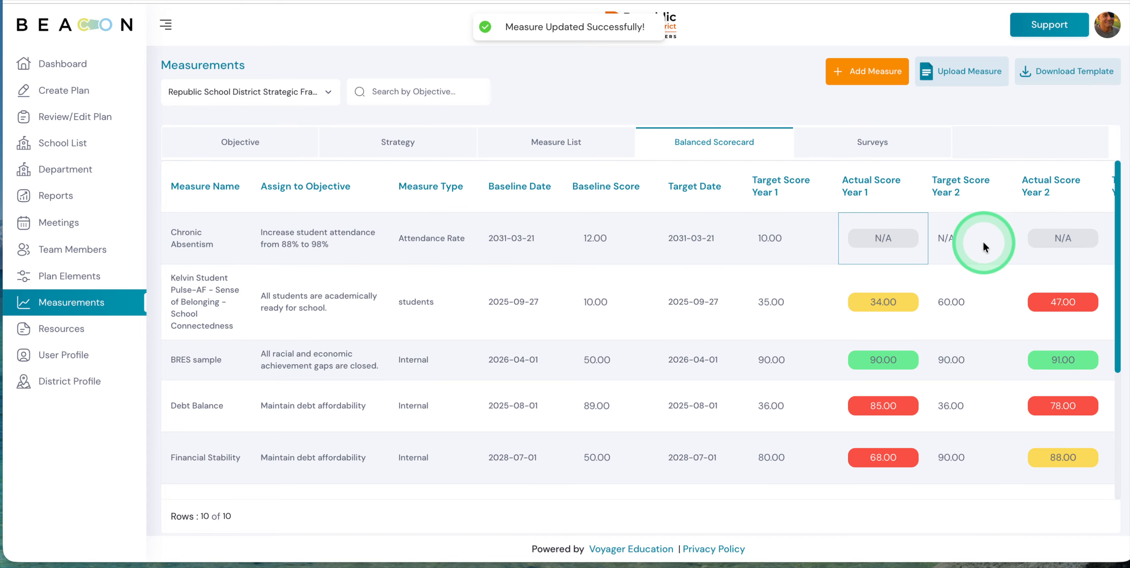
{"action": "left_click", "coordinate": [961, 237]}
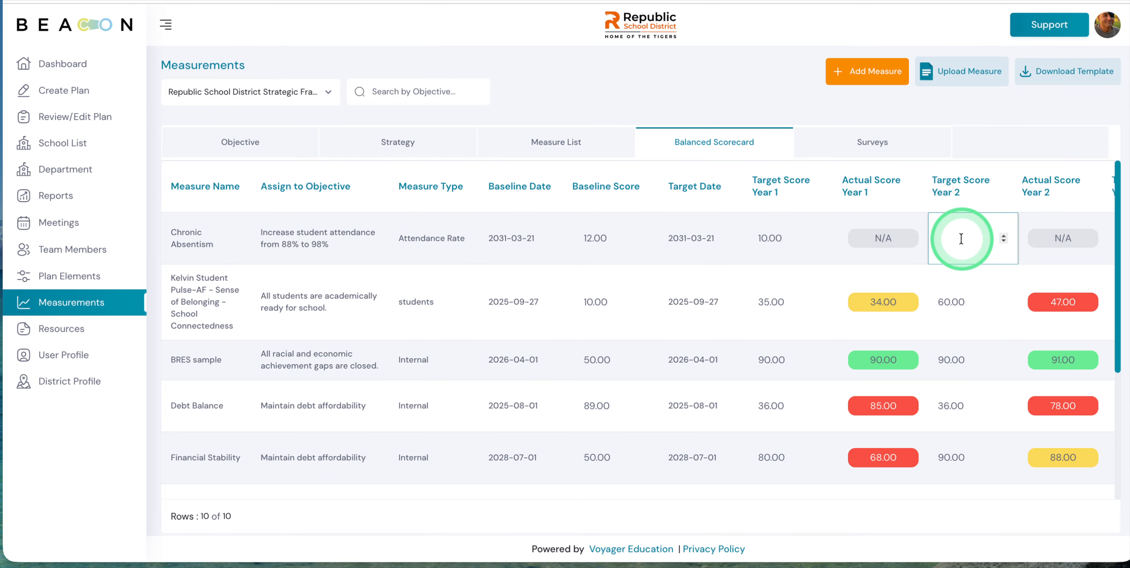
{"action": "type", "text": "8"}
{"action": "left_click", "coordinate": [976, 277]}
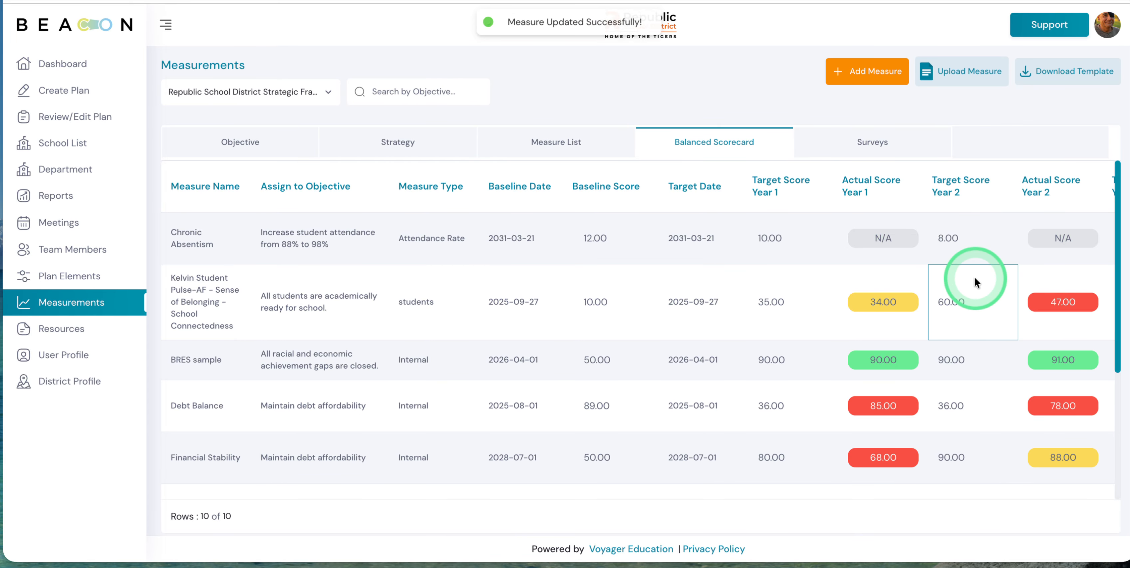
- Set the Chronic Absentism measure's target scores to 6 for Year 3 and 3 for Year 4
{"action": "scroll", "coordinate": [976, 277], "scroll_direction": "right", "scroll_amount": 3}
{"action": "scroll", "coordinate": [976, 277], "scroll_direction": "right", "scroll_amount": 5}
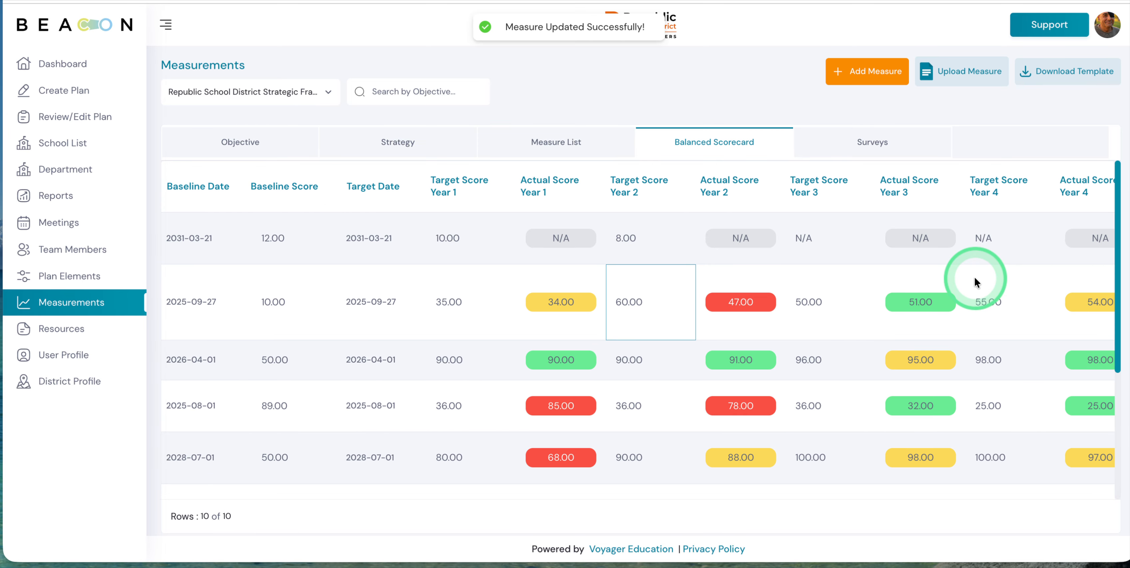
{"action": "left_click", "coordinate": [811, 240]}
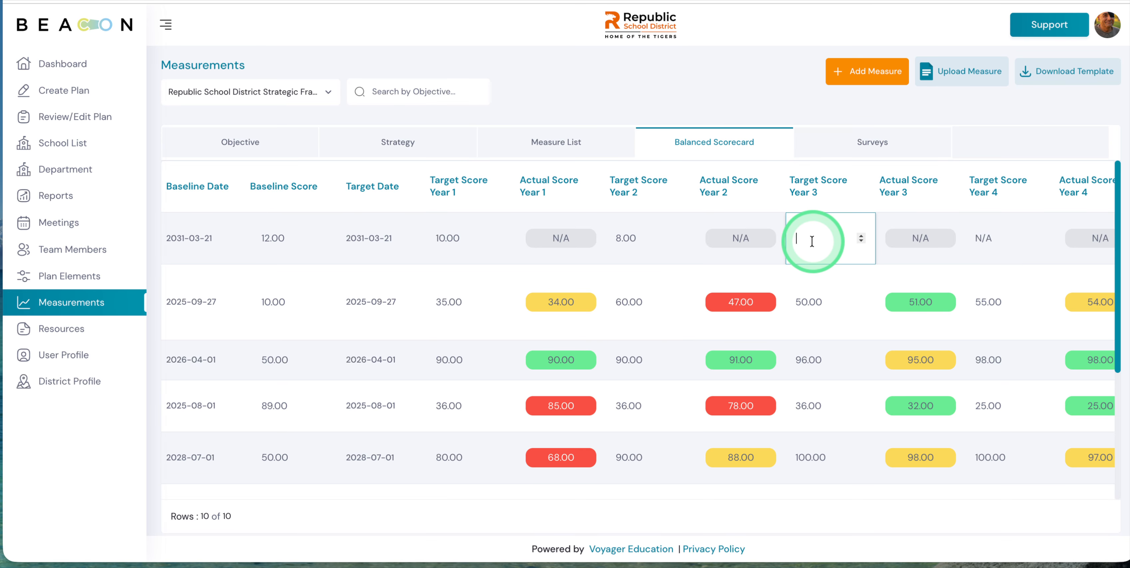
{"action": "type", "text": "6"}
{"action": "left_click", "coordinate": [990, 236]}
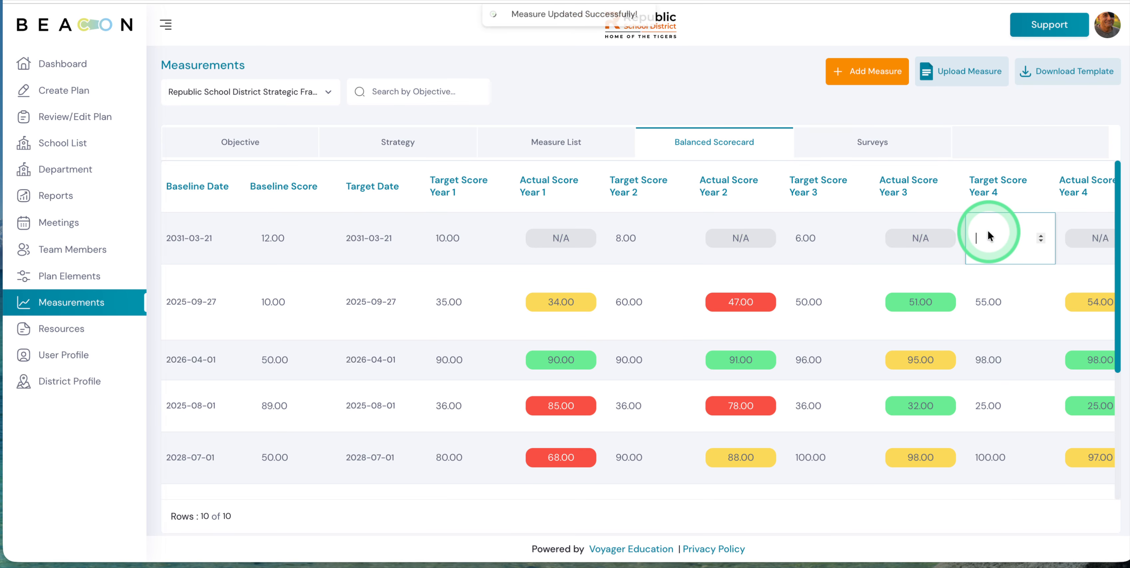
{"action": "type", "text": "3"}
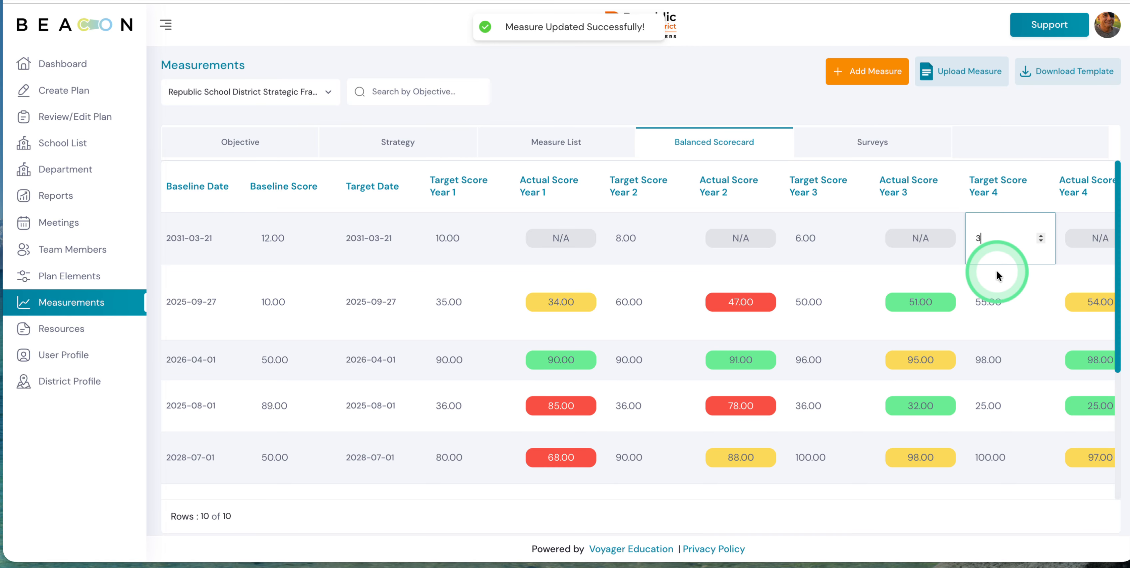
{"action": "scroll", "coordinate": [996, 269], "scroll_direction": "right", "scroll_amount": 10}
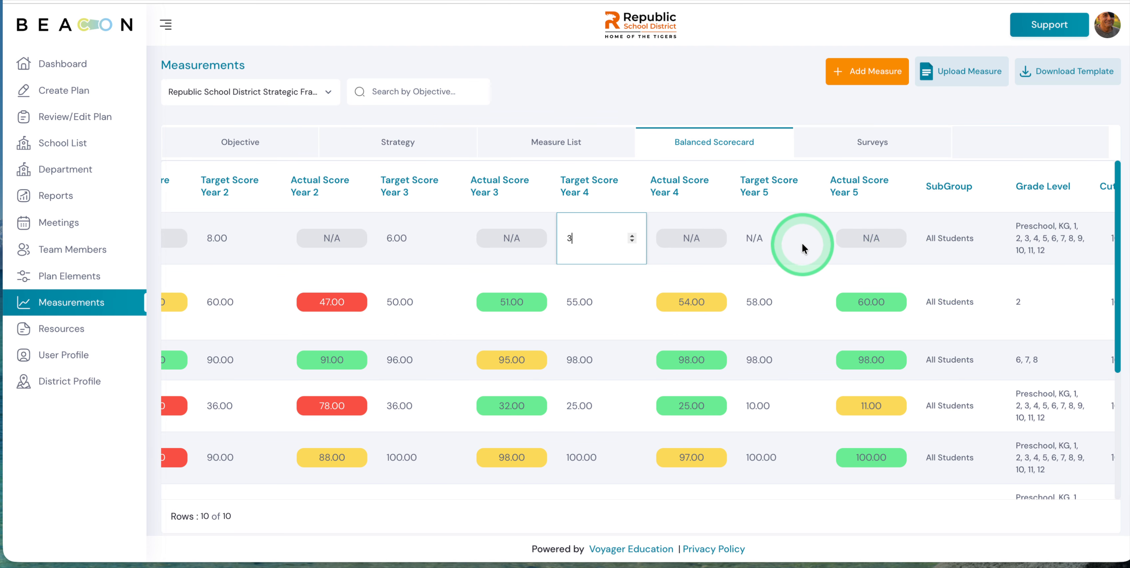
- Set the Chronic Absentism measure's Year 5 target score to 1
{"action": "left_click", "coordinate": [761, 238]}
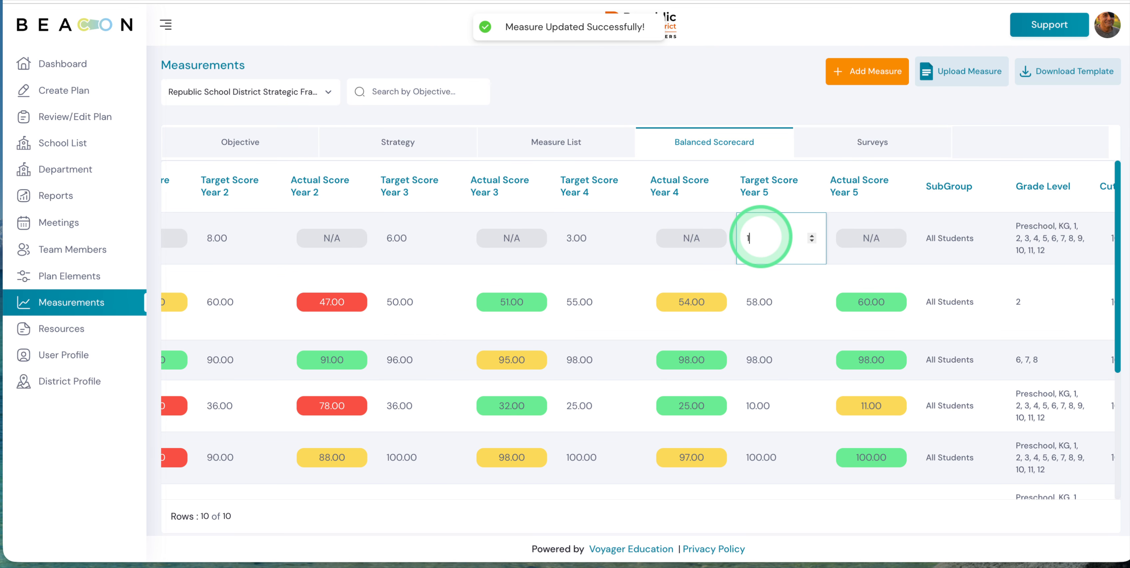
{"action": "type", "text": "1"}
{"action": "left_click", "coordinate": [758, 269]}
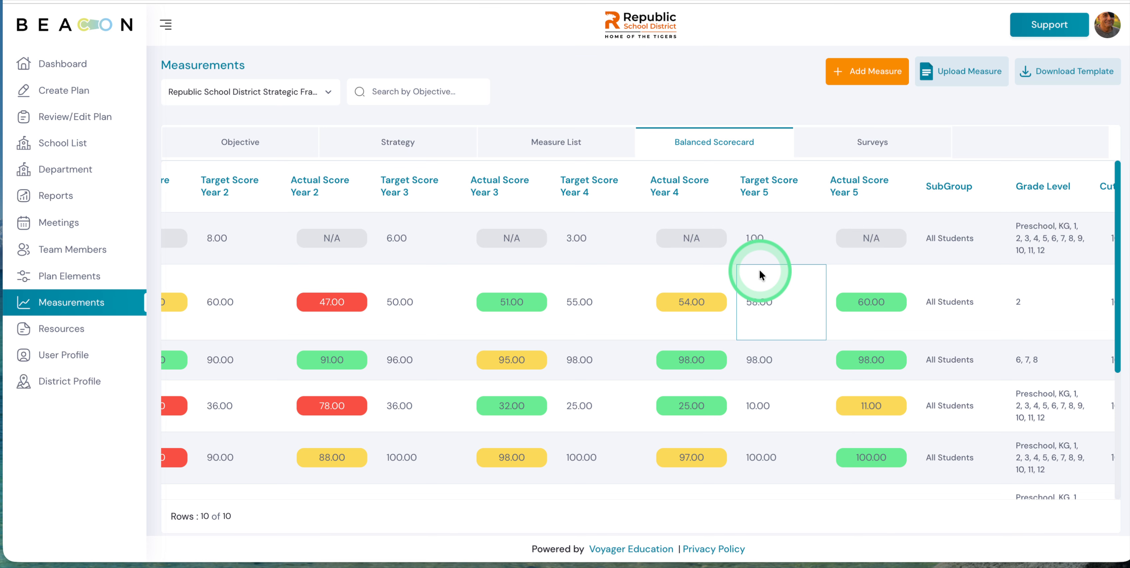
- Enter 11 as the Chronic Absentism measure's Year 1 actual score
{"action": "left_click", "coordinate": [690, 158]}
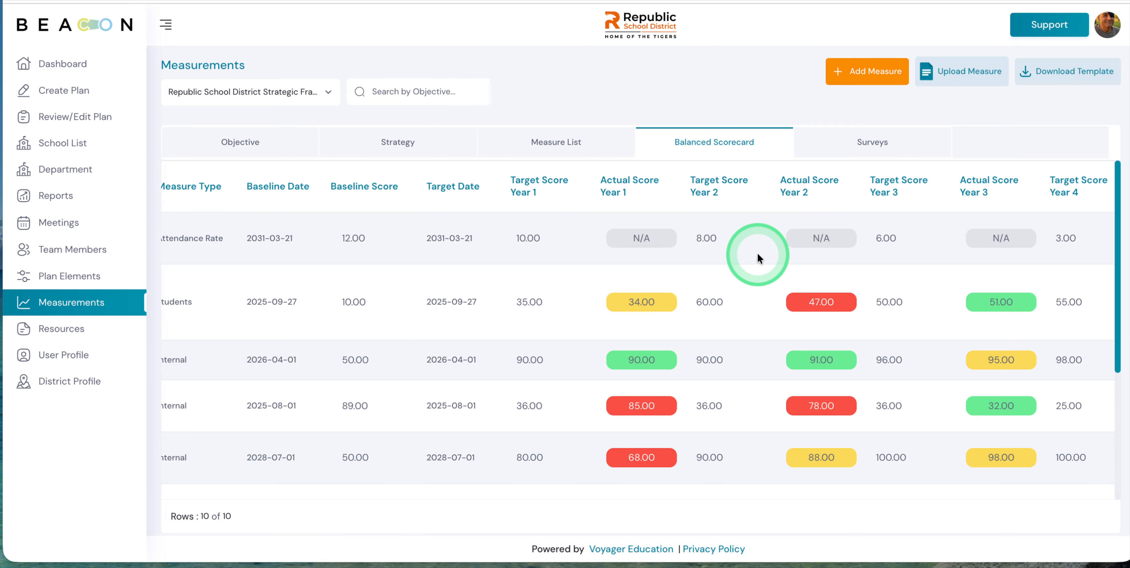
{"action": "left_click", "coordinate": [648, 239]}
{"action": "left_click", "coordinate": [648, 238]}
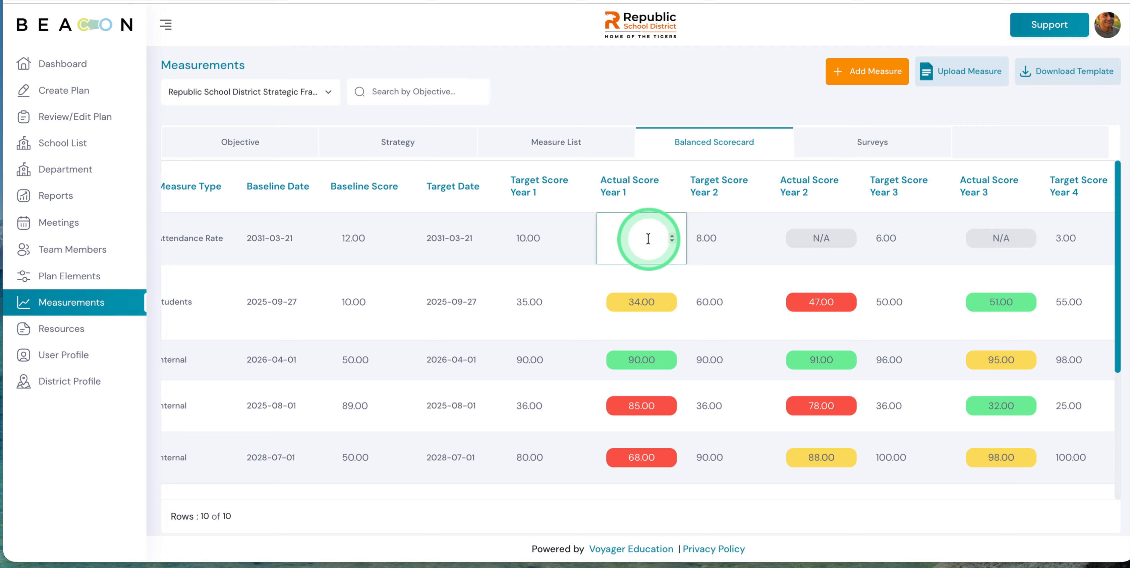
{"action": "type", "text": "11"}
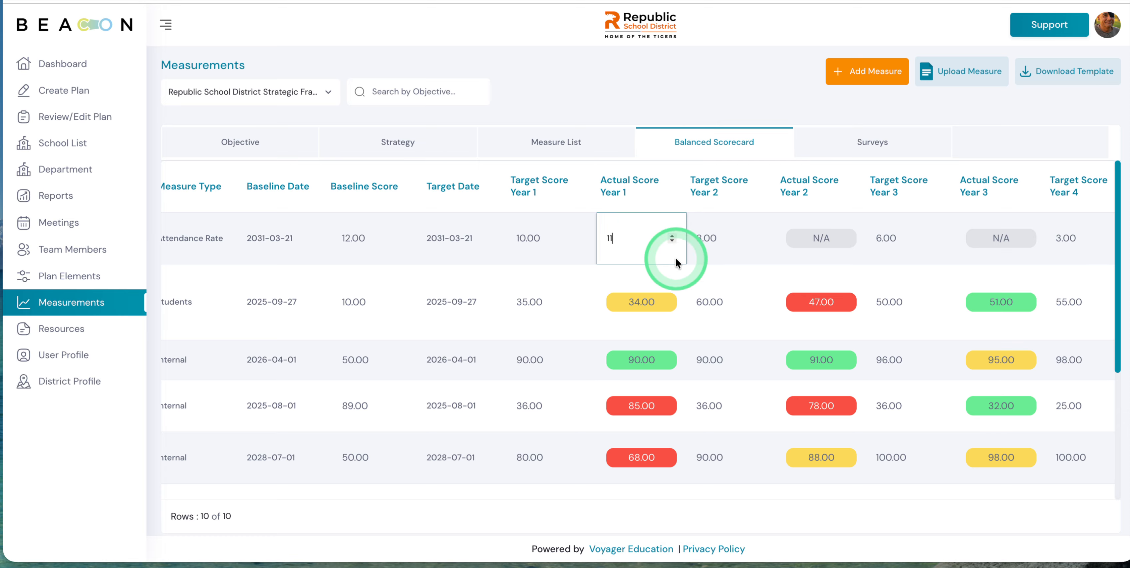
{"action": "left_click", "coordinate": [705, 244]}
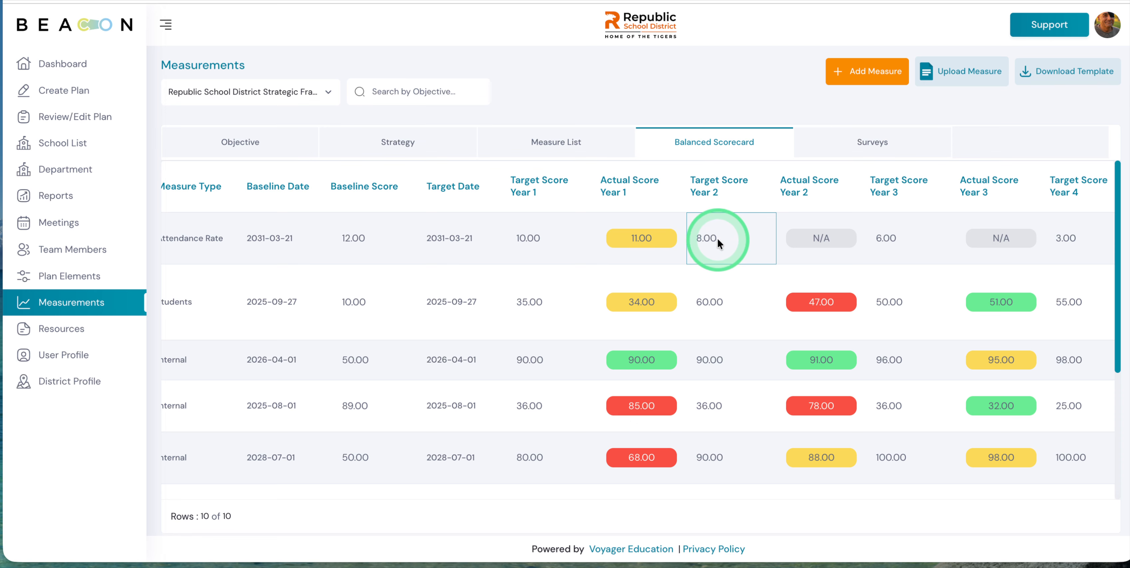
- Enter 13 as the Chronic Absentism measure's Year 2 actual score
{"action": "left_click", "coordinate": [822, 237]}
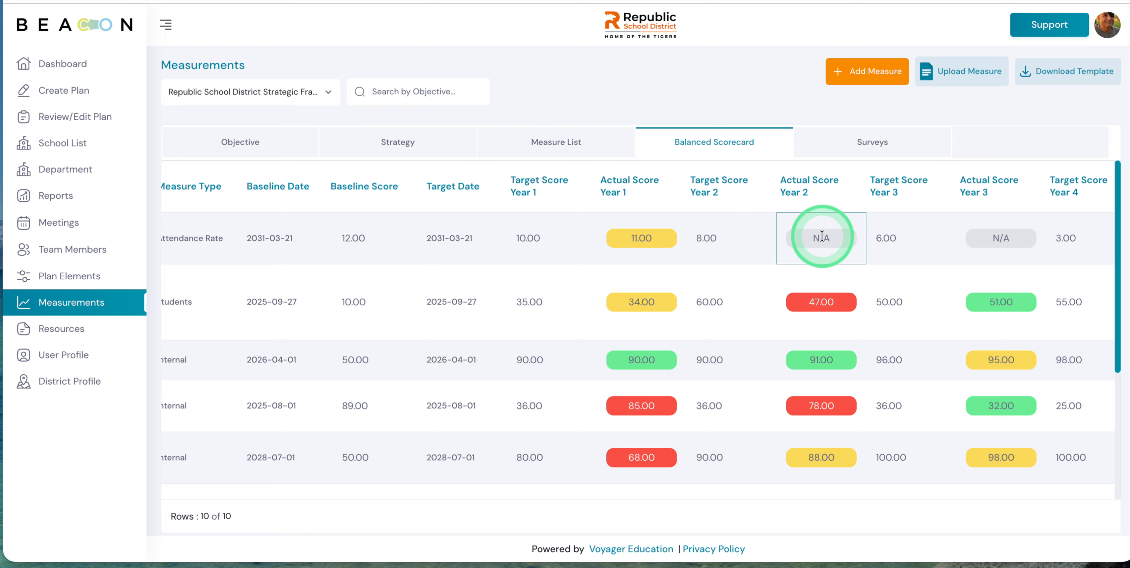
{"action": "left_click", "coordinate": [822, 237]}
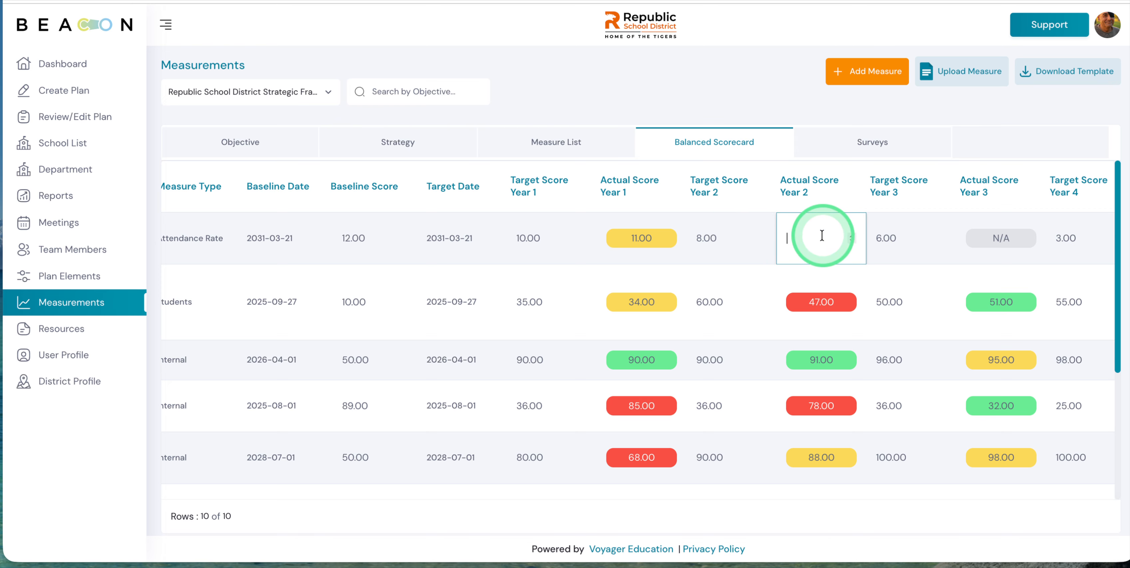
{"action": "type", "text": "6"}
{"action": "left_click", "coordinate": [903, 266]}
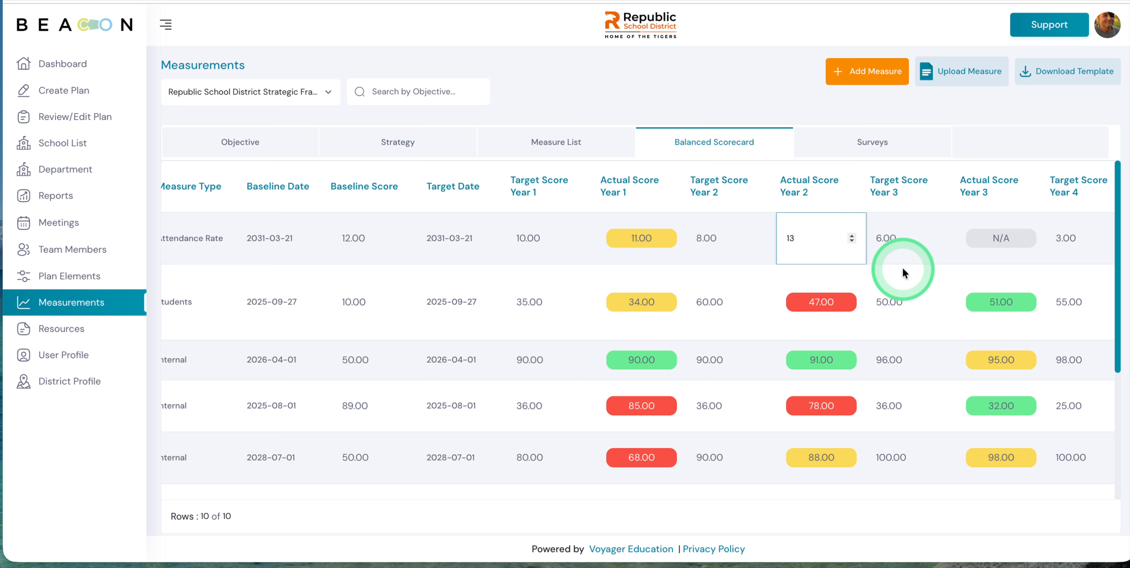
{"action": "left_click", "coordinate": [812, 238]}
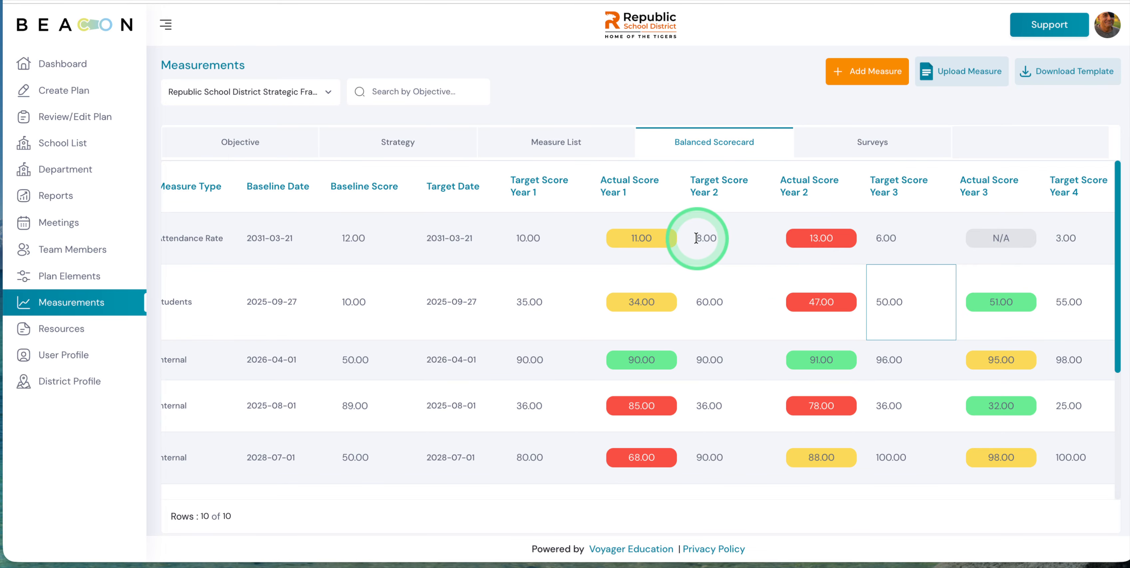
- Enter 6 as the Chronic Absentism measure's Year 3 actual score
{"action": "scroll", "coordinate": [915, 260], "scroll_direction": "right", "scroll_amount": 3}
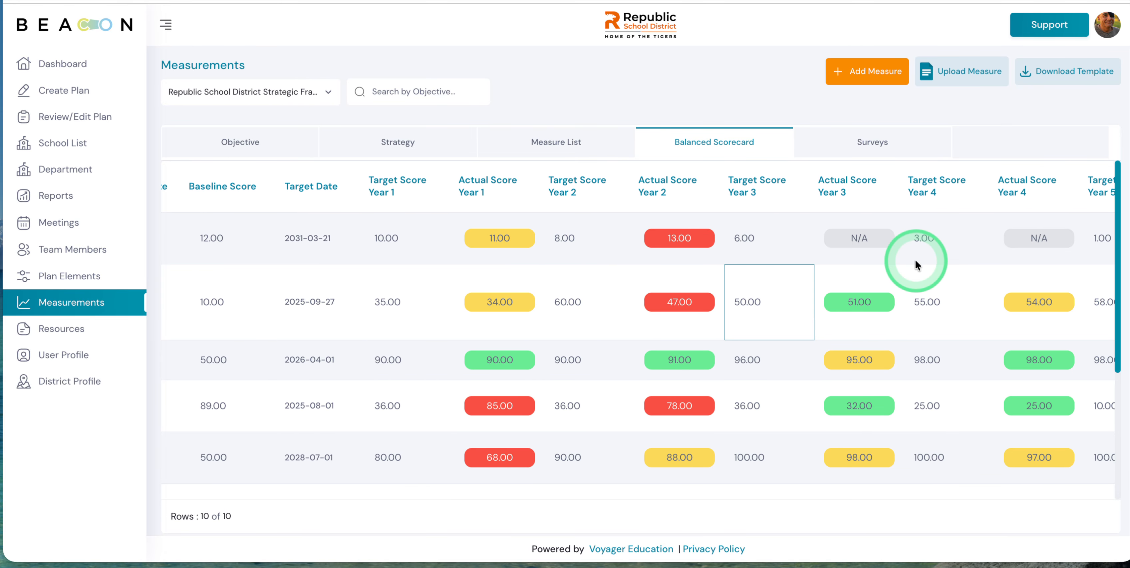
{"action": "left_click", "coordinate": [867, 239]}
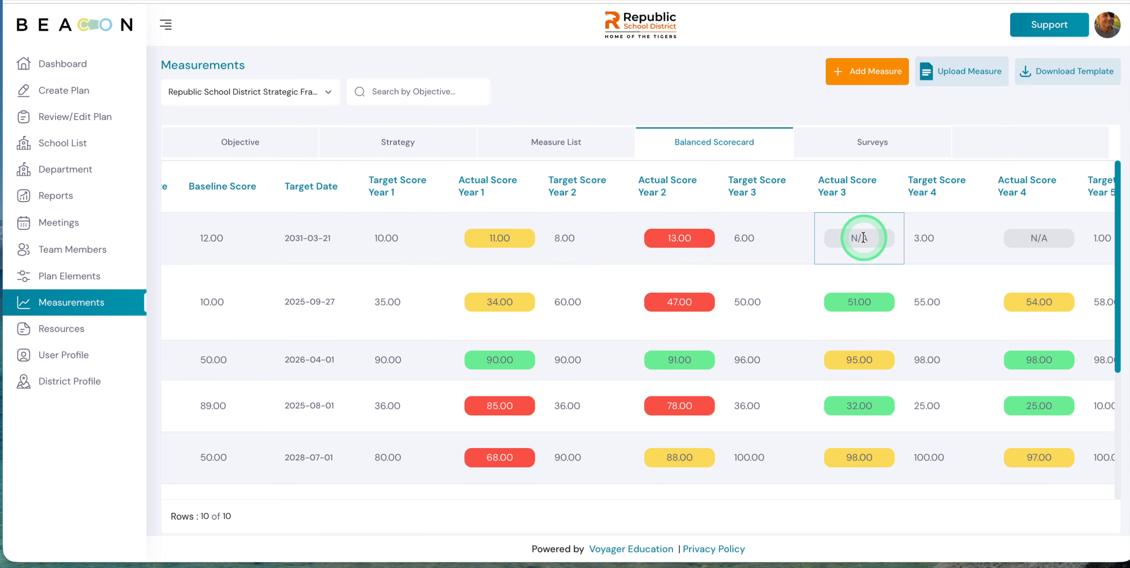
{"action": "left_click", "coordinate": [863, 237]}
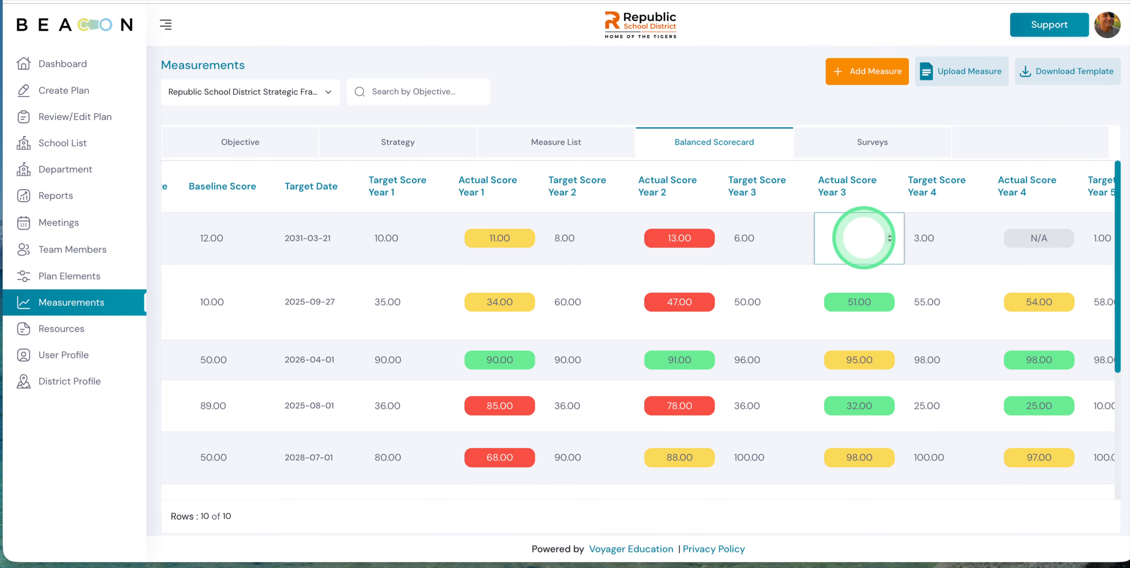
{"action": "type", "text": "6"}
{"action": "left_click", "coordinate": [812, 271]}
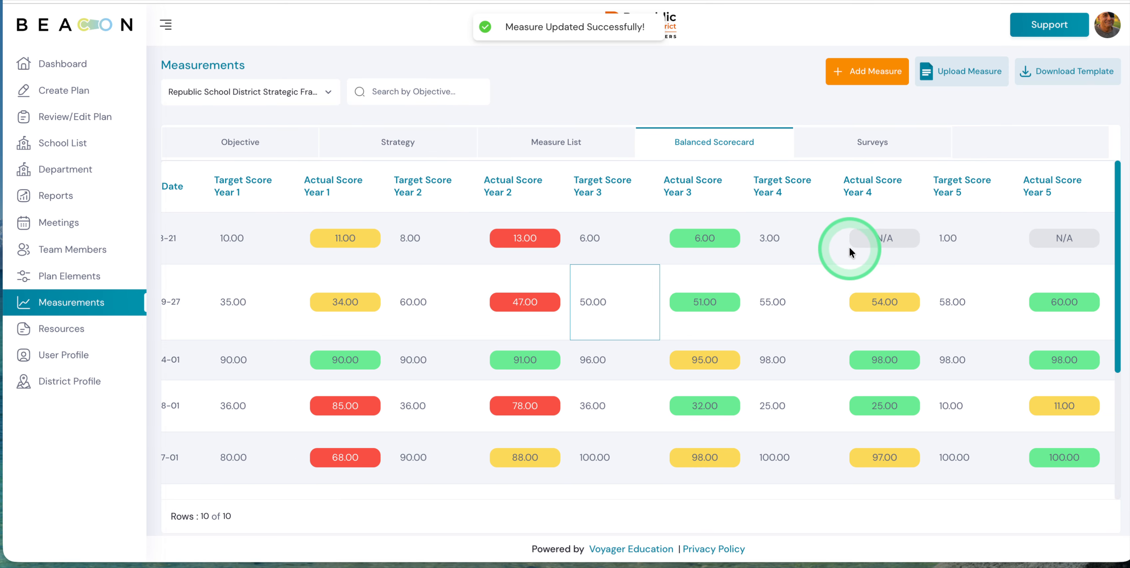
- Enter 3 as the Chronic Absentism measure's Year 4 actual score
{"action": "left_click", "coordinate": [869, 237]}
{"action": "type", "text": "3"}
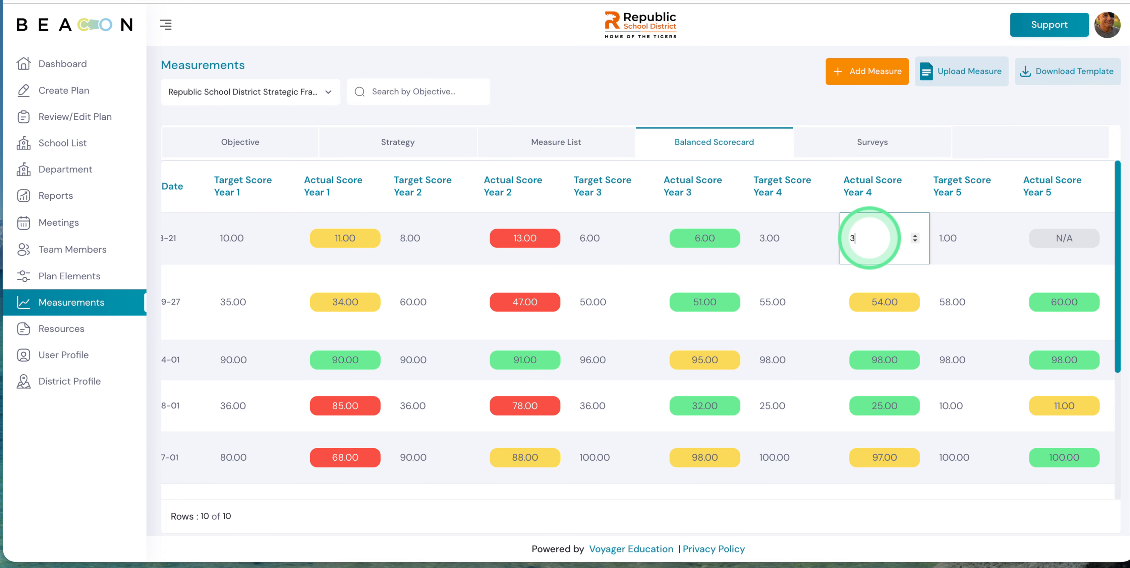
{"action": "left_click", "coordinate": [915, 271]}
{"action": "scroll", "coordinate": [844, 281], "scroll_direction": "right", "scroll_amount": 5}
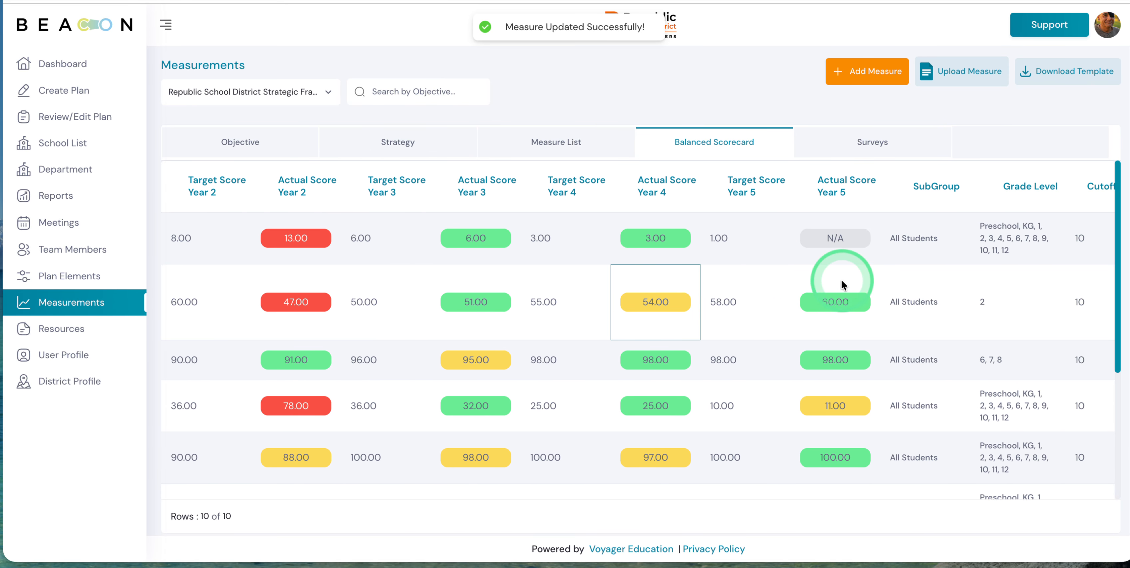
- Enter 1 as the Chronic Absentism measure's Year 5 actual score and review its baseline and yearly scores
{"action": "left_click", "coordinate": [656, 238]}
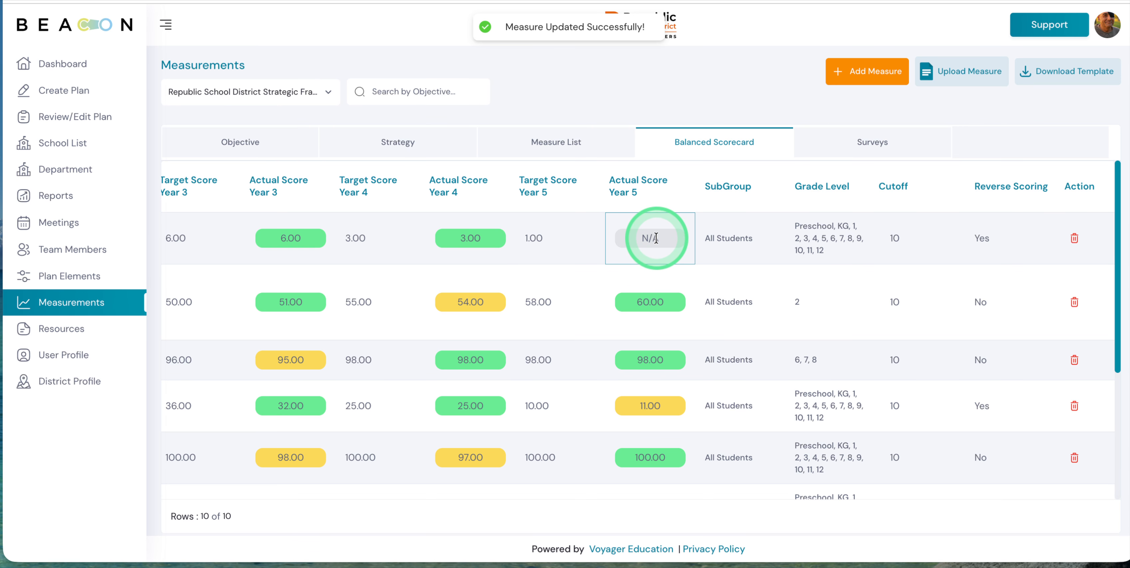
{"action": "type", "text": "1"}
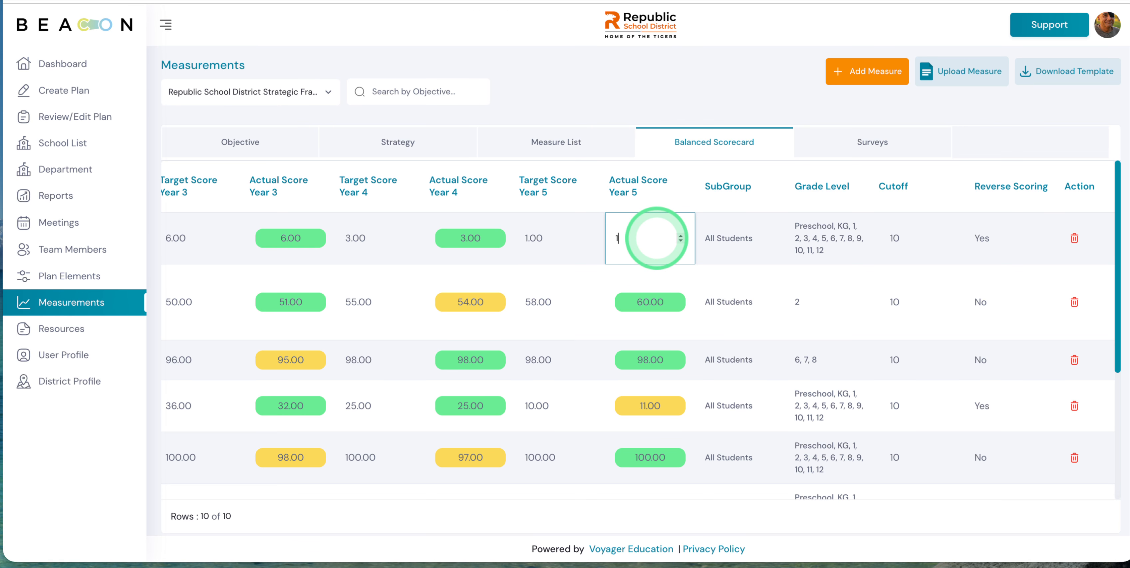
{"action": "left_click", "coordinate": [608, 281]}
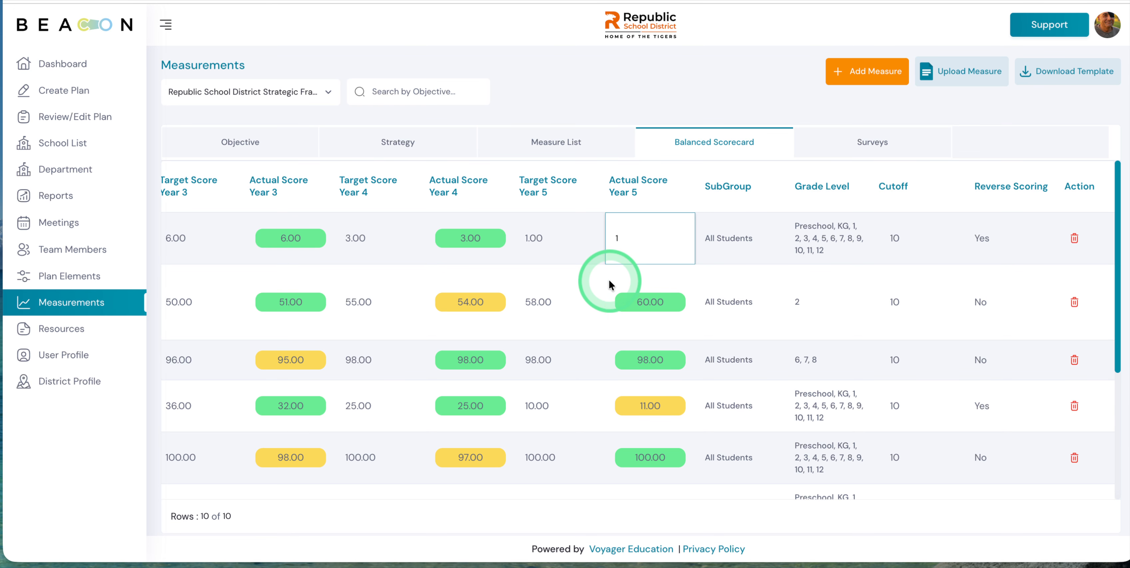
{"action": "left_click", "coordinate": [325, 238]}
{"action": "scroll", "coordinate": [325, 237], "scroll_direction": "left", "scroll_amount": 15}
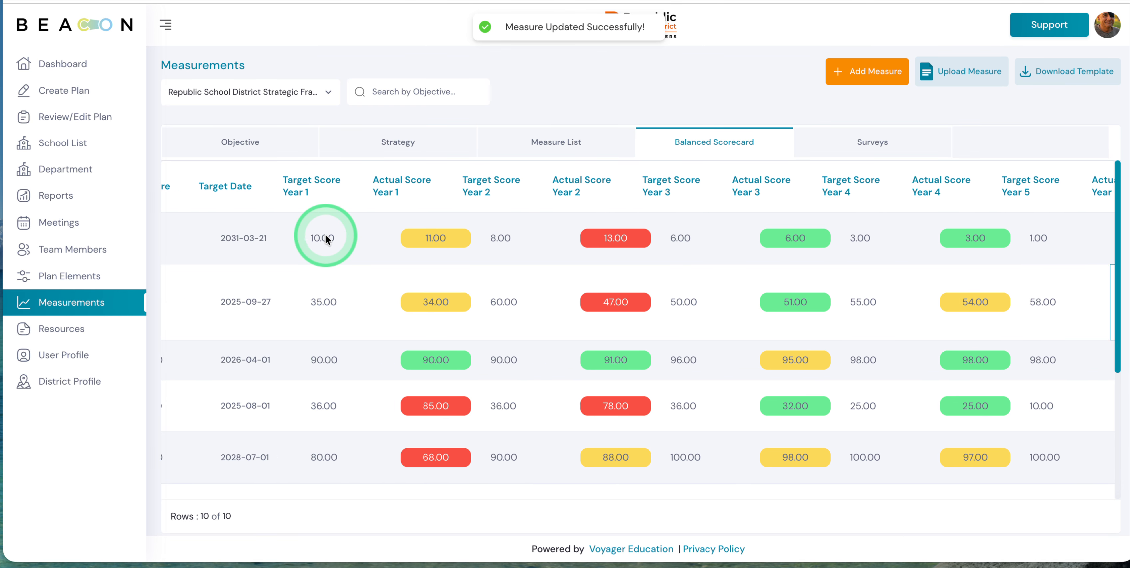
{"action": "scroll", "coordinate": [325, 235], "scroll_direction": "left", "scroll_amount": 5}
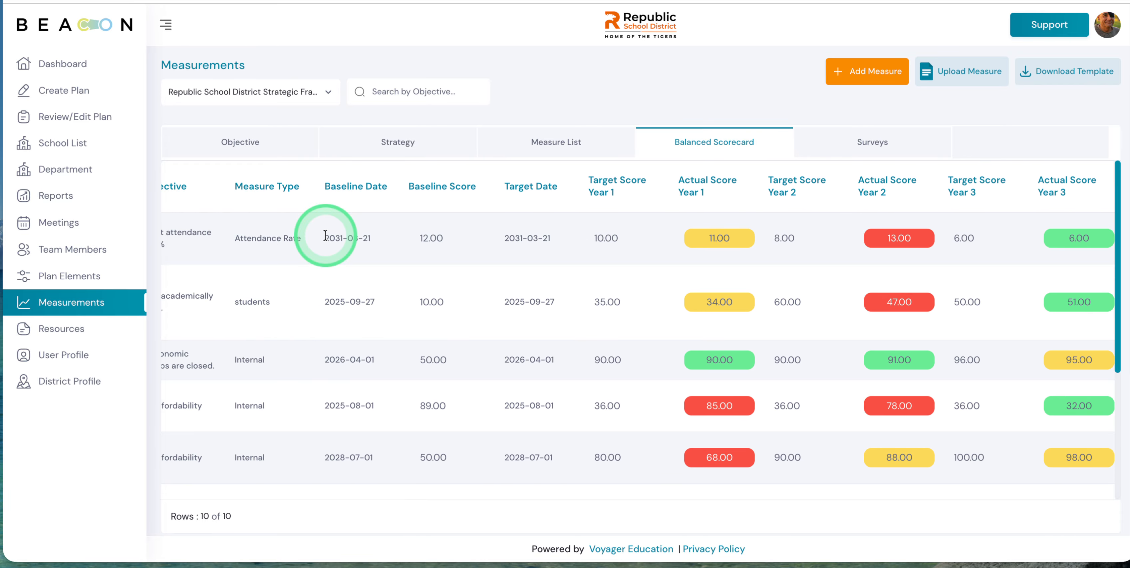
{"action": "scroll", "coordinate": [325, 236], "scroll_direction": "right", "scroll_amount": 3}
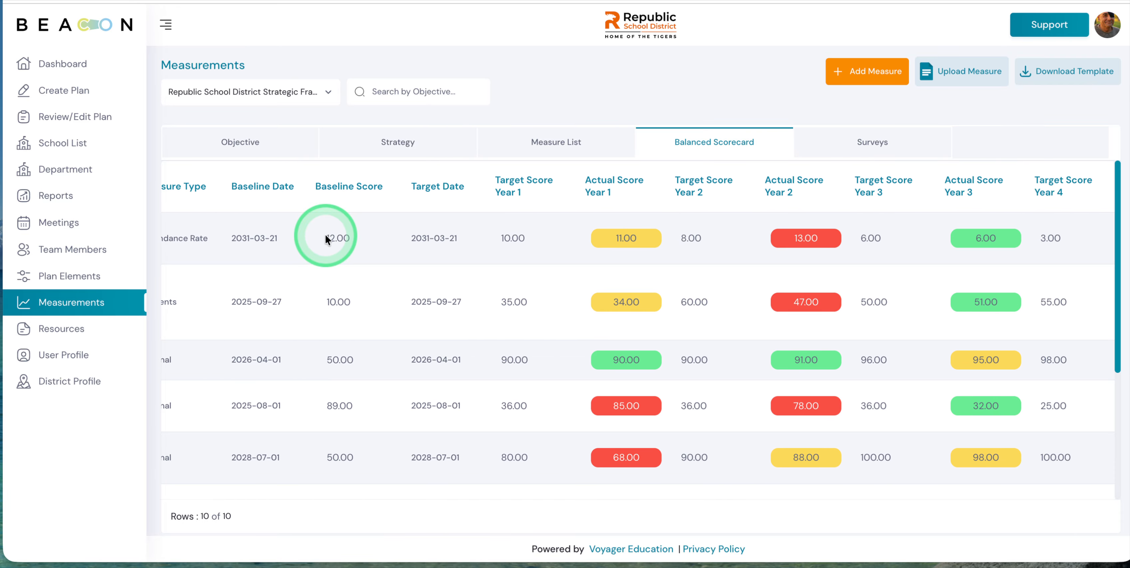
{"action": "left_click", "coordinate": [593, 187]}
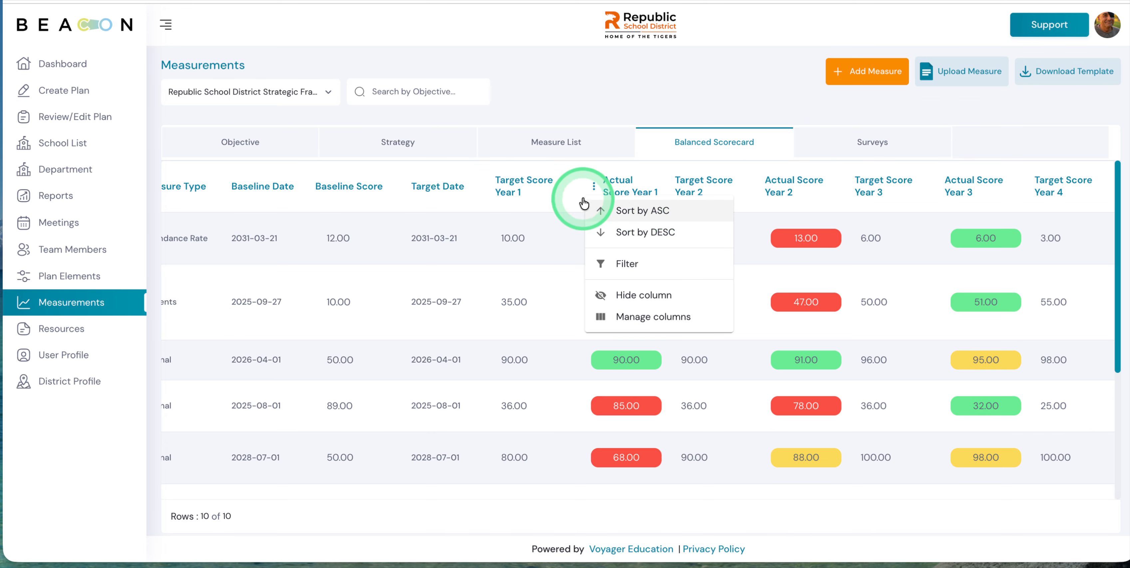
- Open the Scorecard report for the Republic School District Strategic Framework
{"action": "left_click", "coordinate": [64, 200]}
{"action": "scroll", "coordinate": [77, 308], "scroll_direction": "down", "scroll_amount": 3}
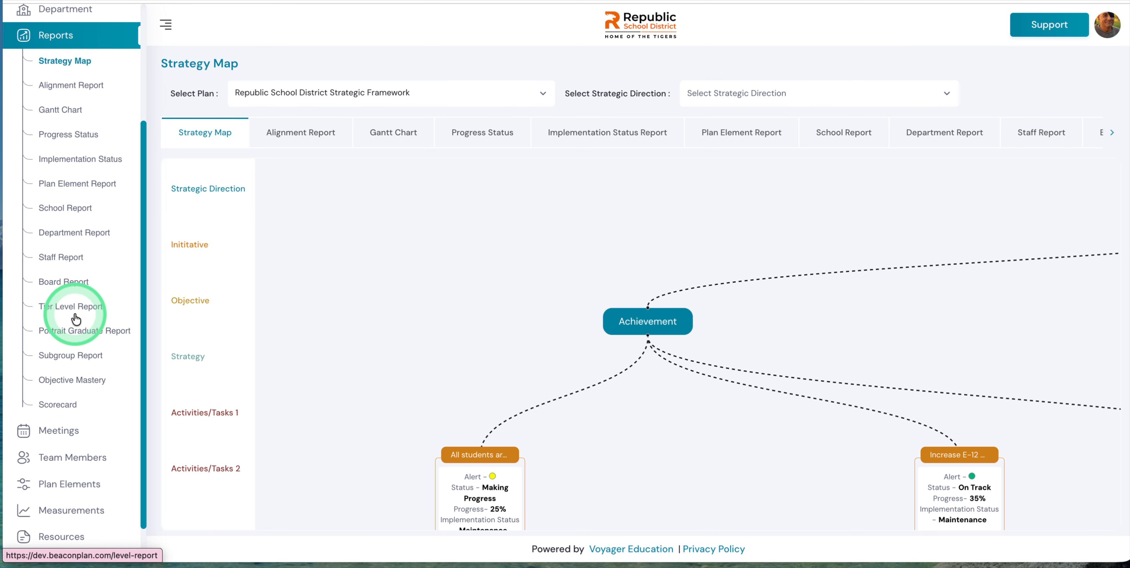
{"action": "left_click", "coordinate": [59, 404]}
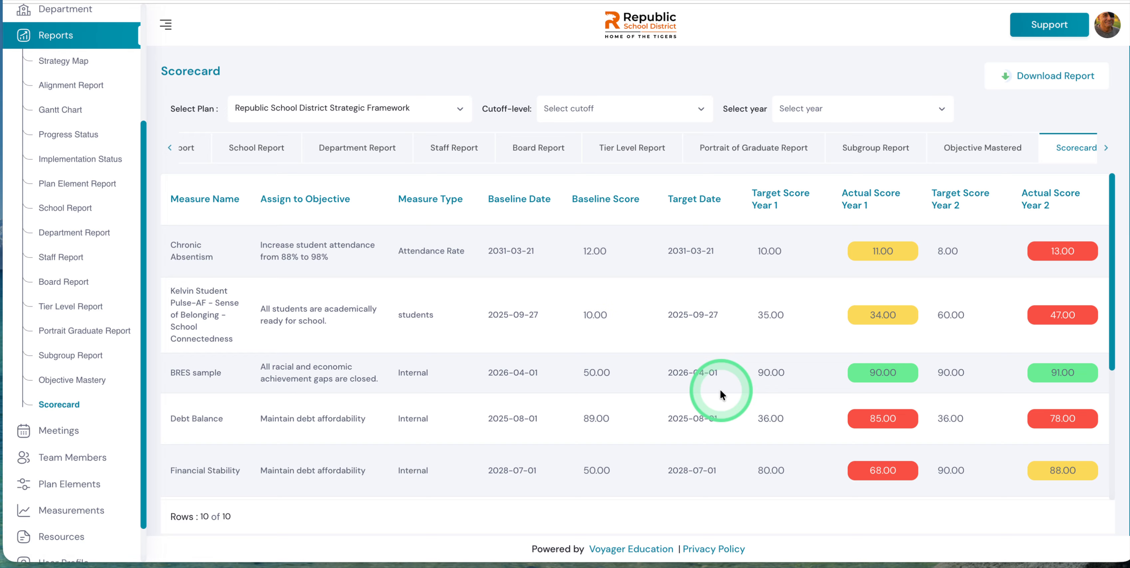
- Hide the Target Score columns for Years 1 to 5 and the Actual Score Year 5 column in the Scorecard report
{"action": "left_click", "coordinate": [736, 200]}
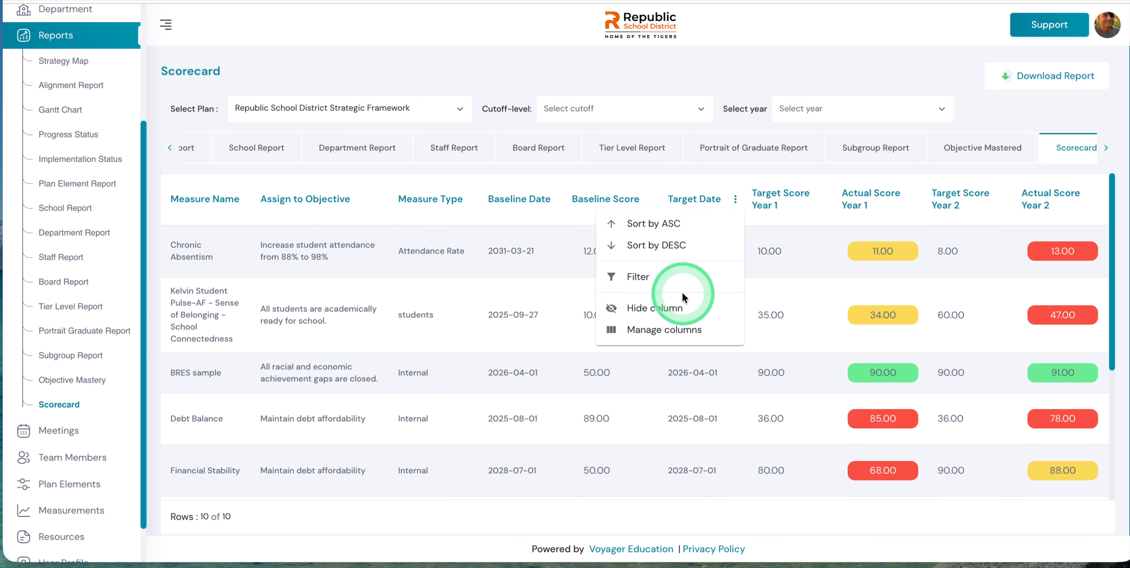
{"action": "left_click", "coordinate": [624, 330]}
{"action": "left_click", "coordinate": [175, 370]}
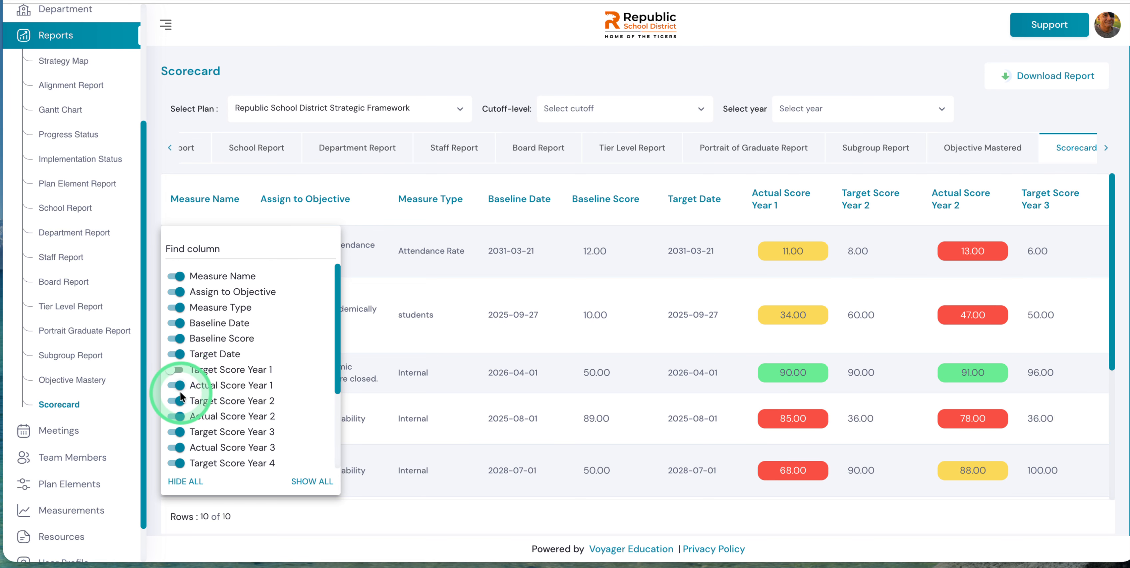
{"action": "left_click", "coordinate": [175, 401]}
{"action": "left_click", "coordinate": [180, 432]}
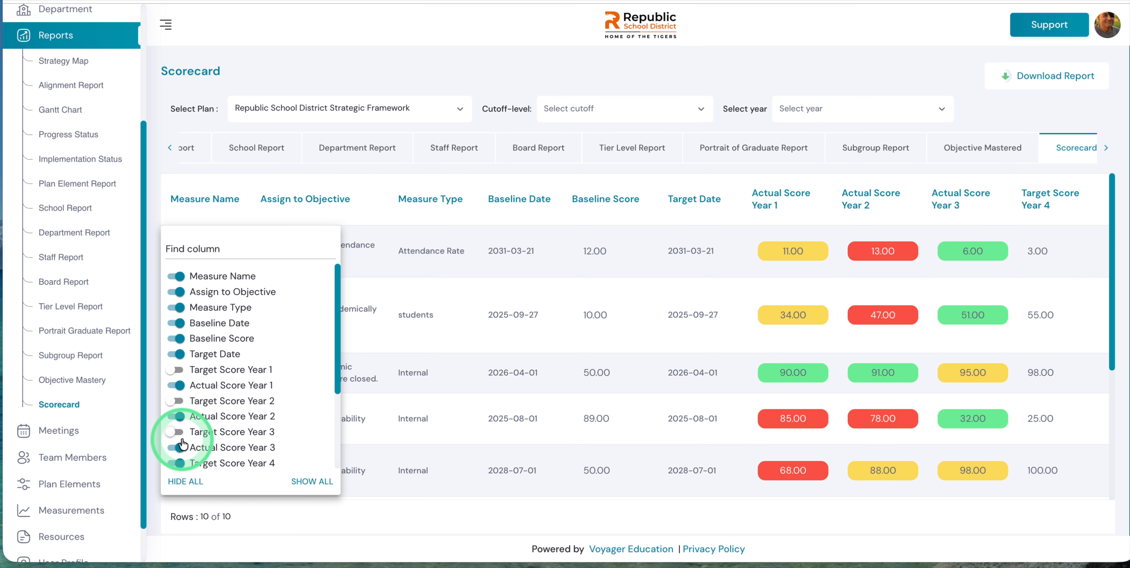
{"action": "left_click", "coordinate": [178, 463]}
{"action": "scroll", "coordinate": [241, 410], "scroll_direction": "down", "scroll_amount": 3}
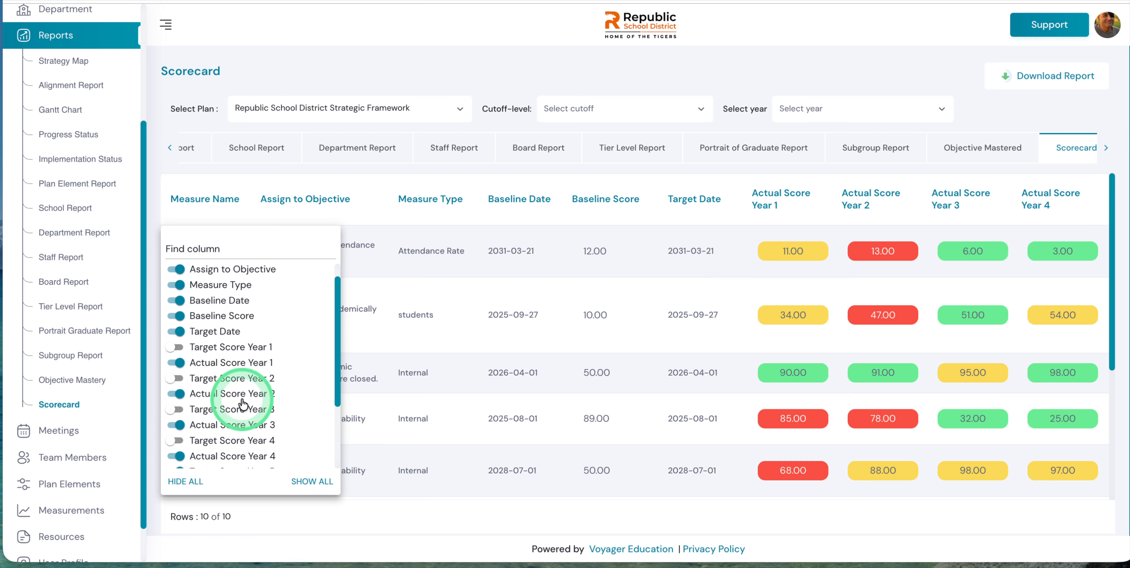
{"action": "left_click", "coordinate": [177, 377]}
{"action": "left_click", "coordinate": [180, 394]}
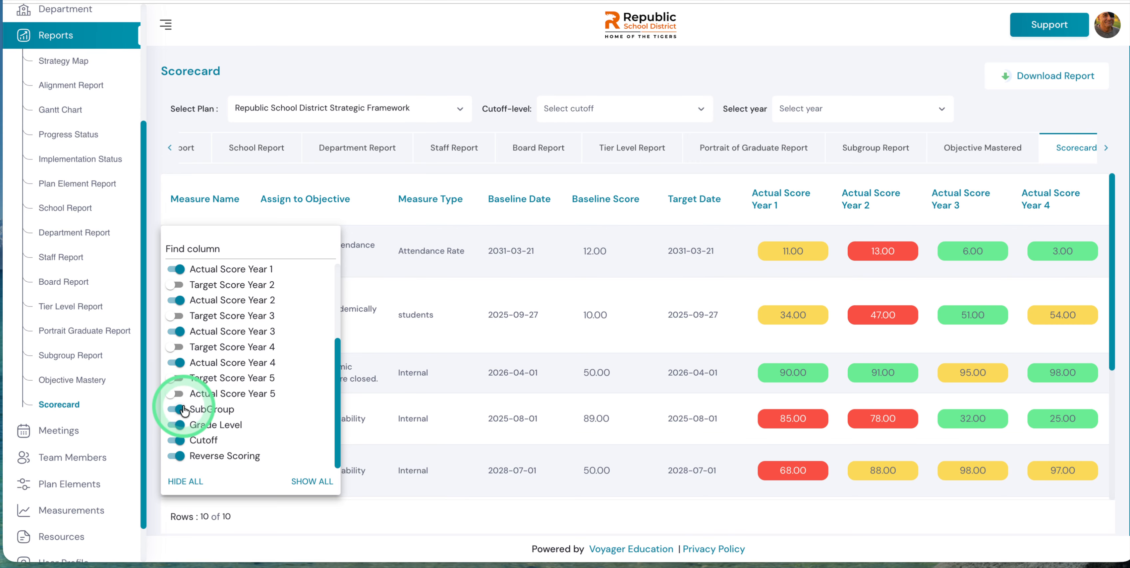
- Hide the SubGroup, Grade Level, Cutoff and Reverse Scoring columns and close the column list
{"action": "left_click", "coordinate": [178, 410]}
{"action": "left_click", "coordinate": [179, 425]}
{"action": "left_click", "coordinate": [179, 441]}
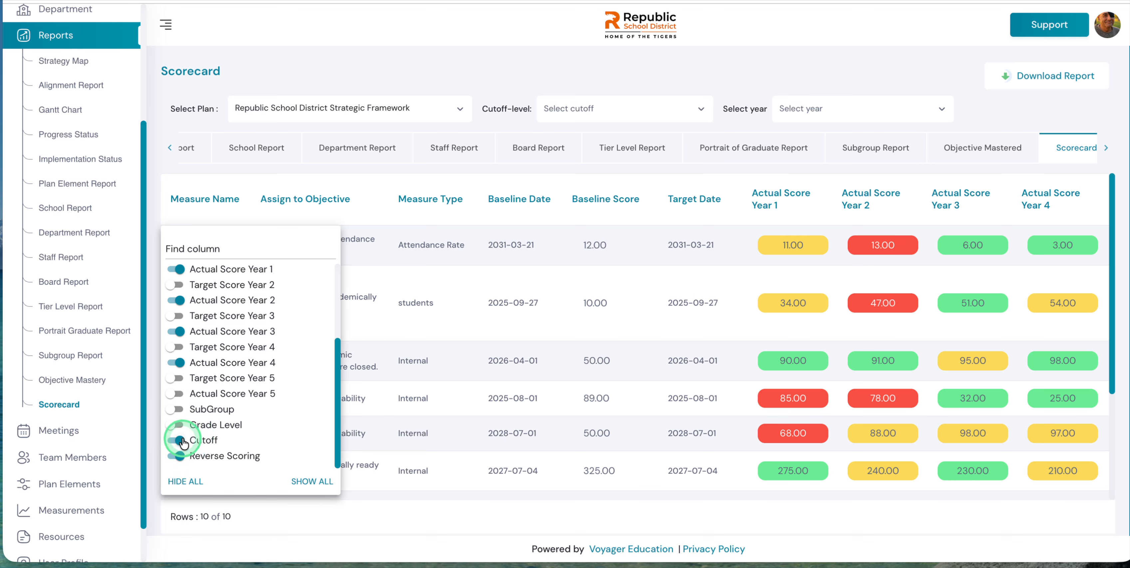
{"action": "left_click", "coordinate": [178, 455]}
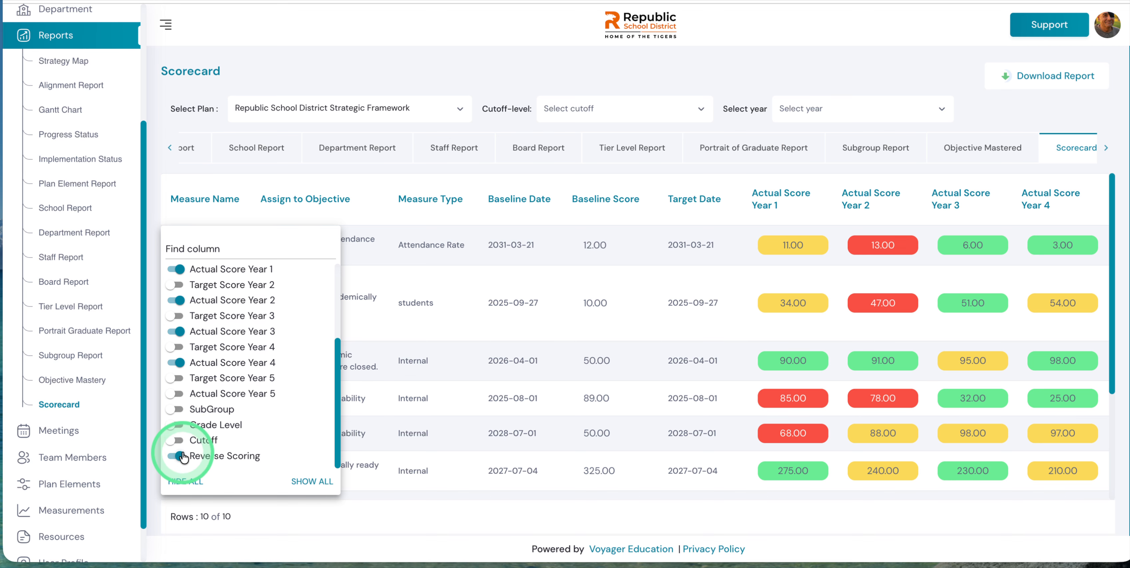
{"action": "left_click", "coordinate": [545, 279]}
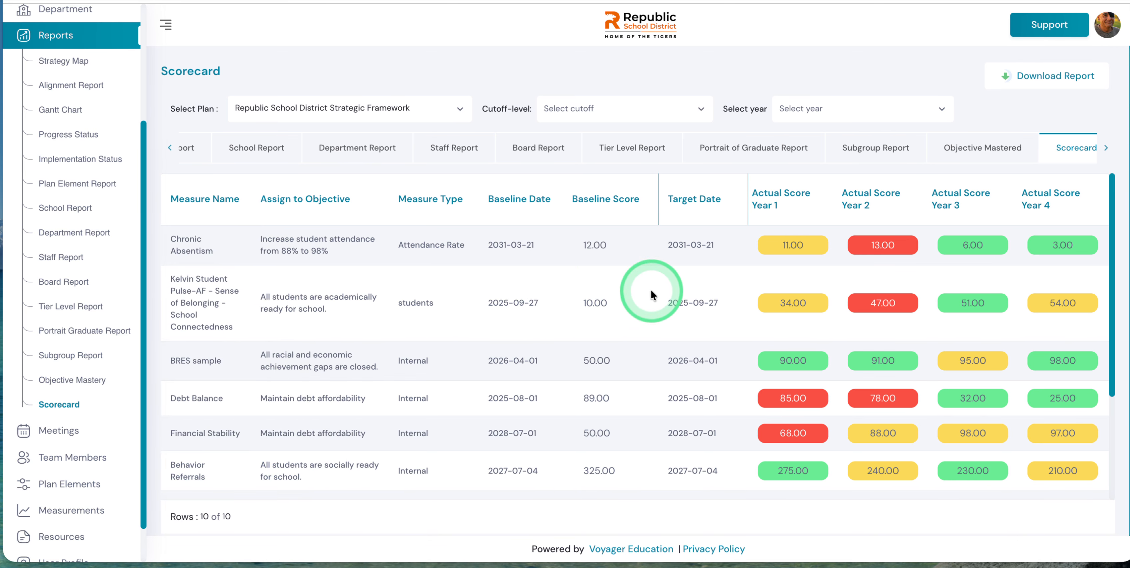
- Leave the Scorecard report and open the Strategy Map report
{"action": "left_click", "coordinate": [711, 302]}
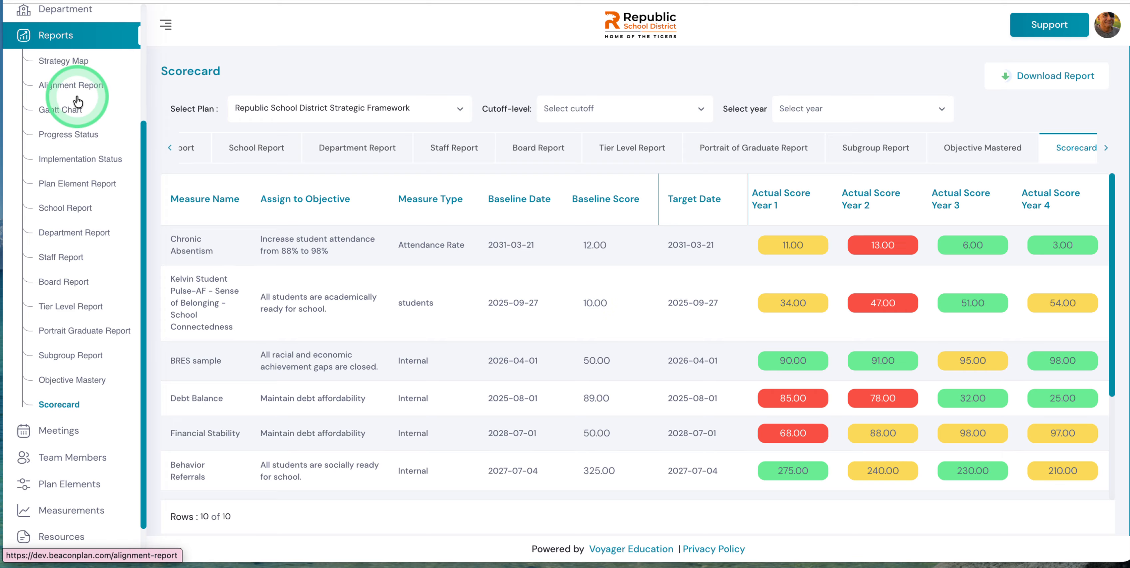
{"action": "left_click", "coordinate": [60, 37]}
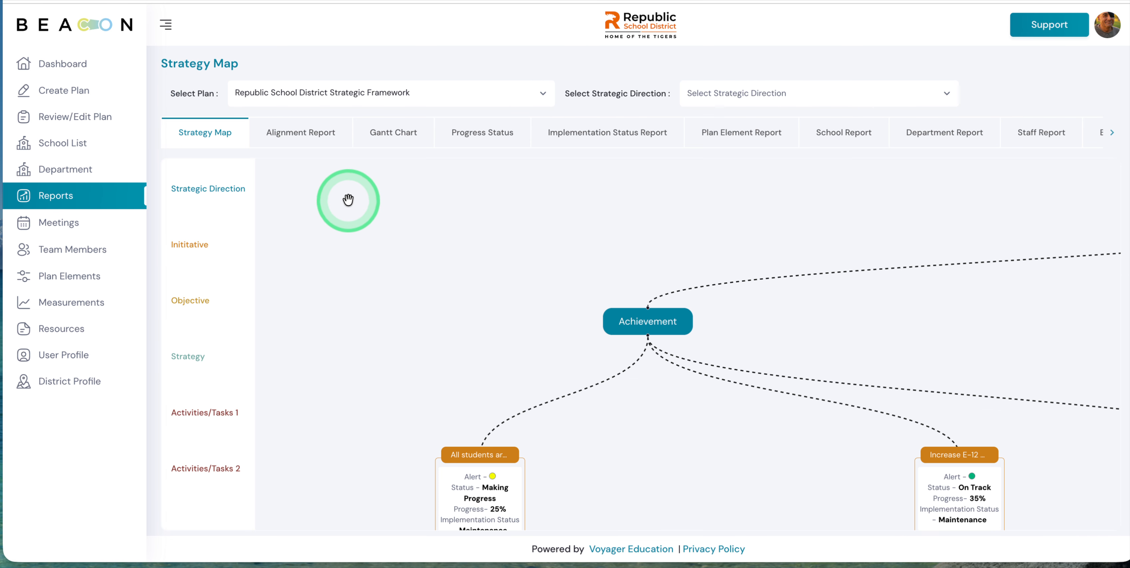